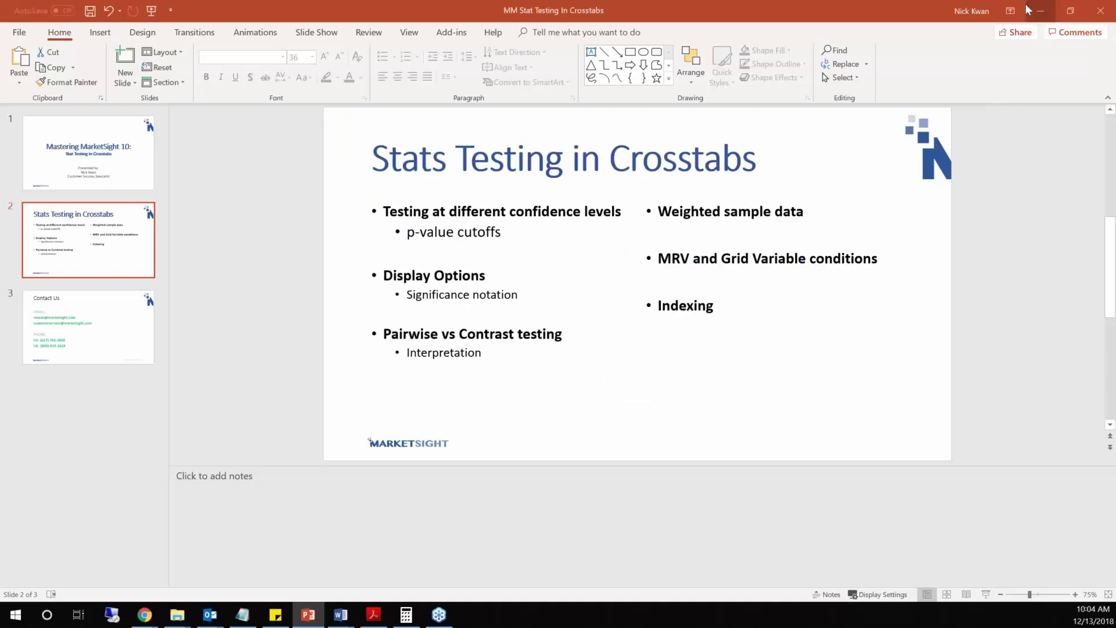
Clear the index display so the Household Income crosstab shows only counts and column percentages.
click(1026, 6)
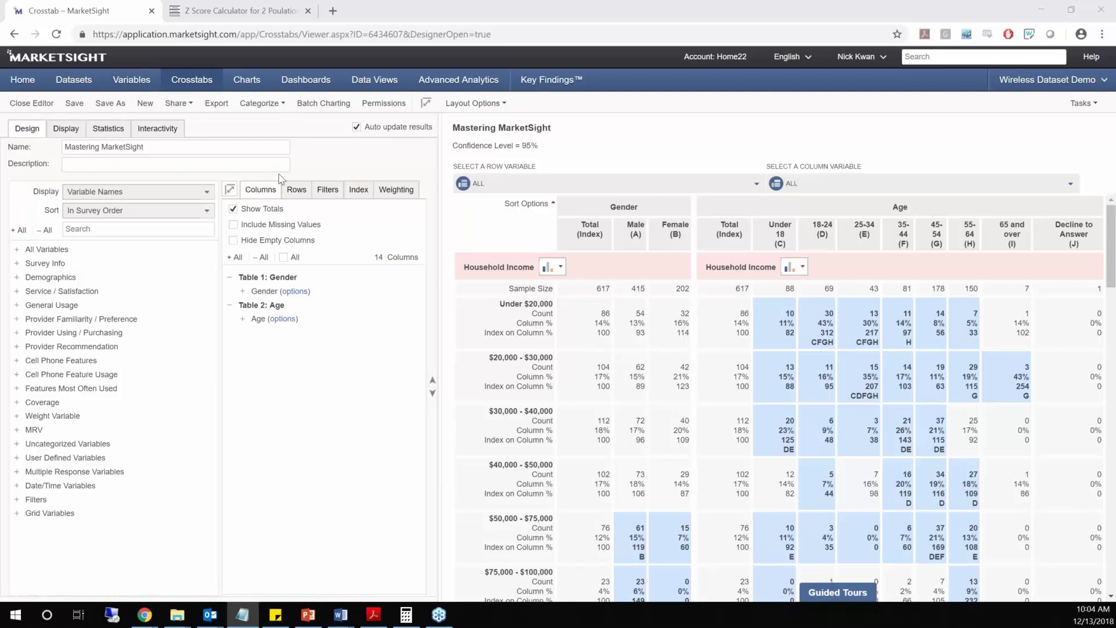
click(358, 190)
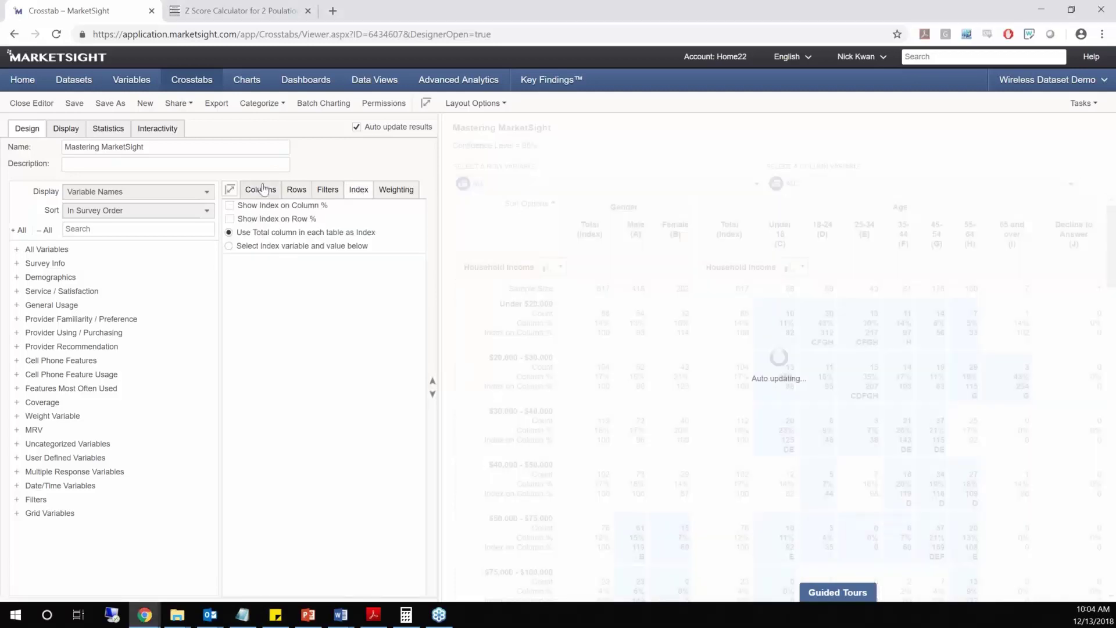
click(261, 189)
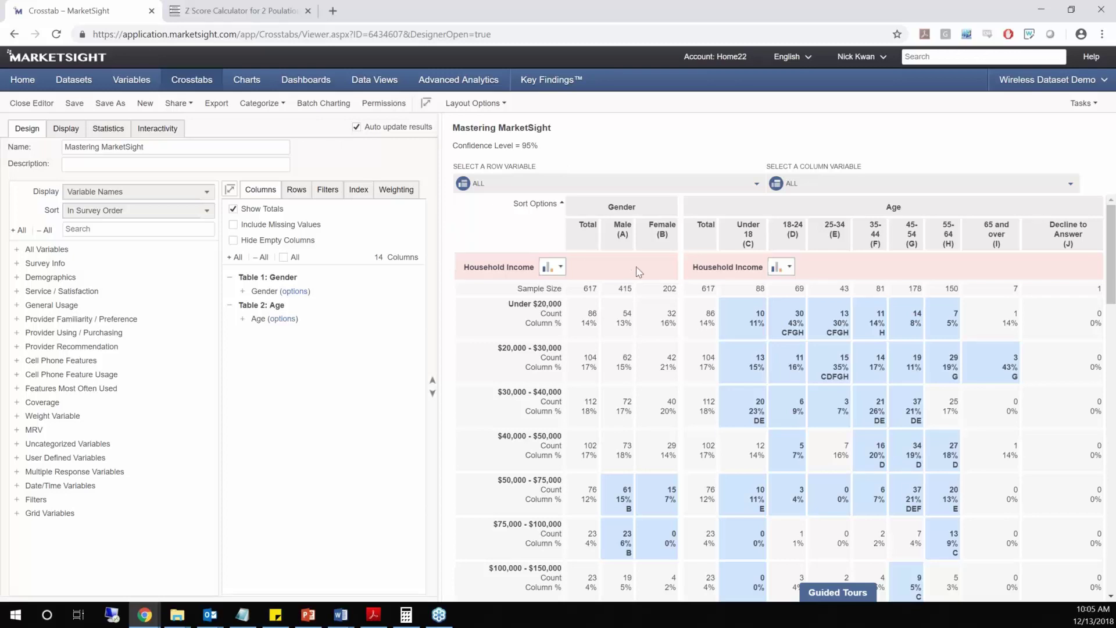
Review the crosstab results, then bring up the designer's Display settings.
mouse_move(597, 278)
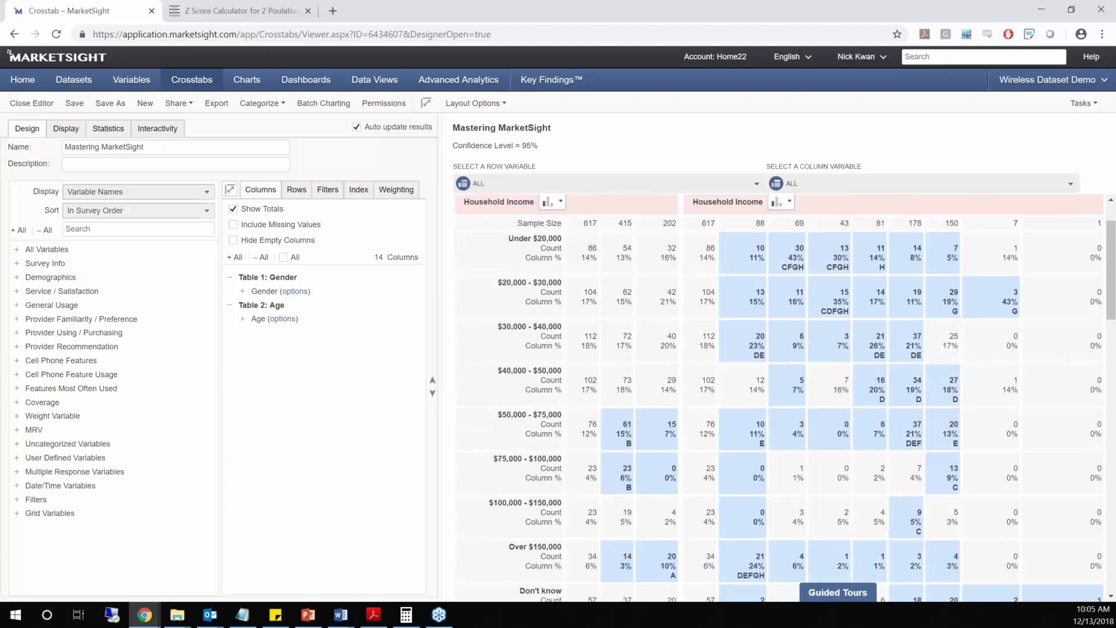
click(66, 129)
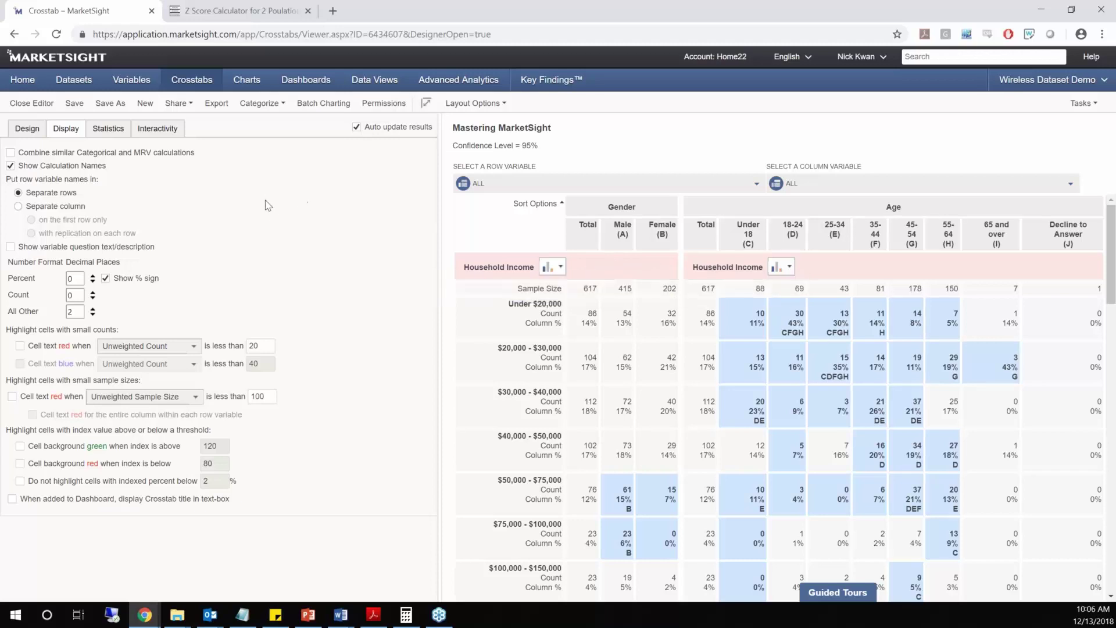
Review the confidence levels and report test names and p-values for all results.
click(104, 133)
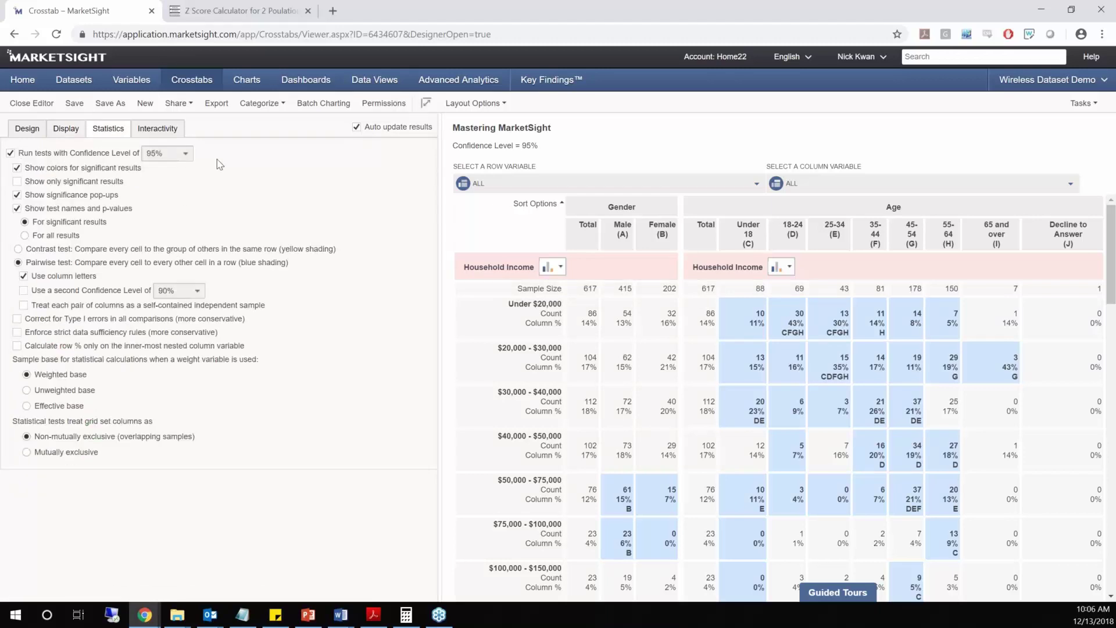
click(175, 157)
click(51, 238)
Restrict test names and p-values to significant results, comparing the table without column letters before restoring them.
mouse_move(730, 321)
click(76, 223)
click(80, 277)
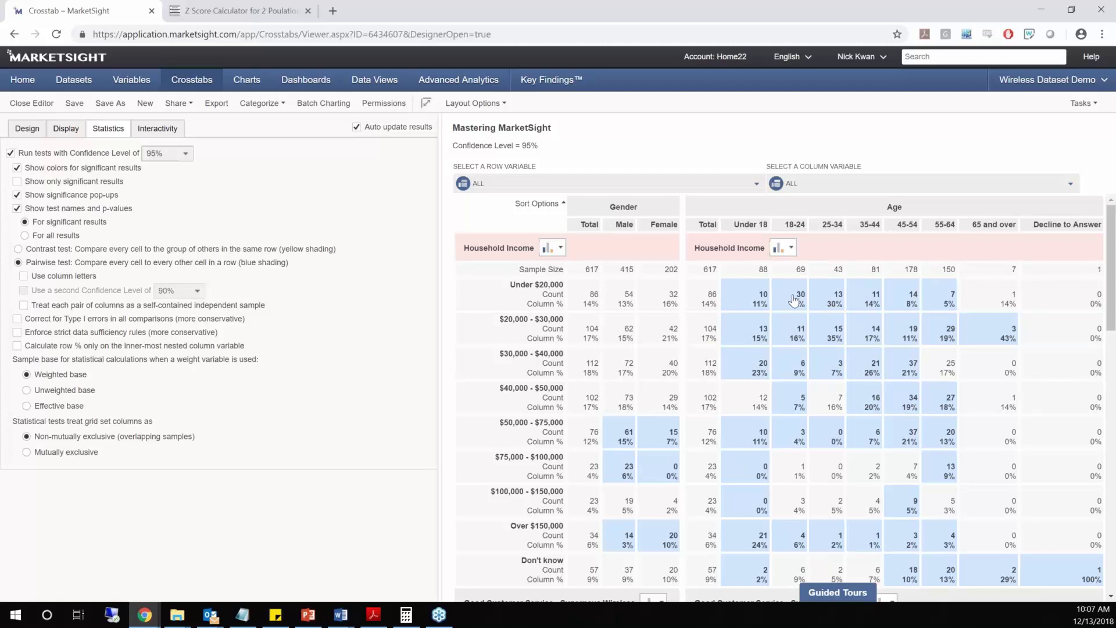
mouse_move(794, 300)
click(75, 276)
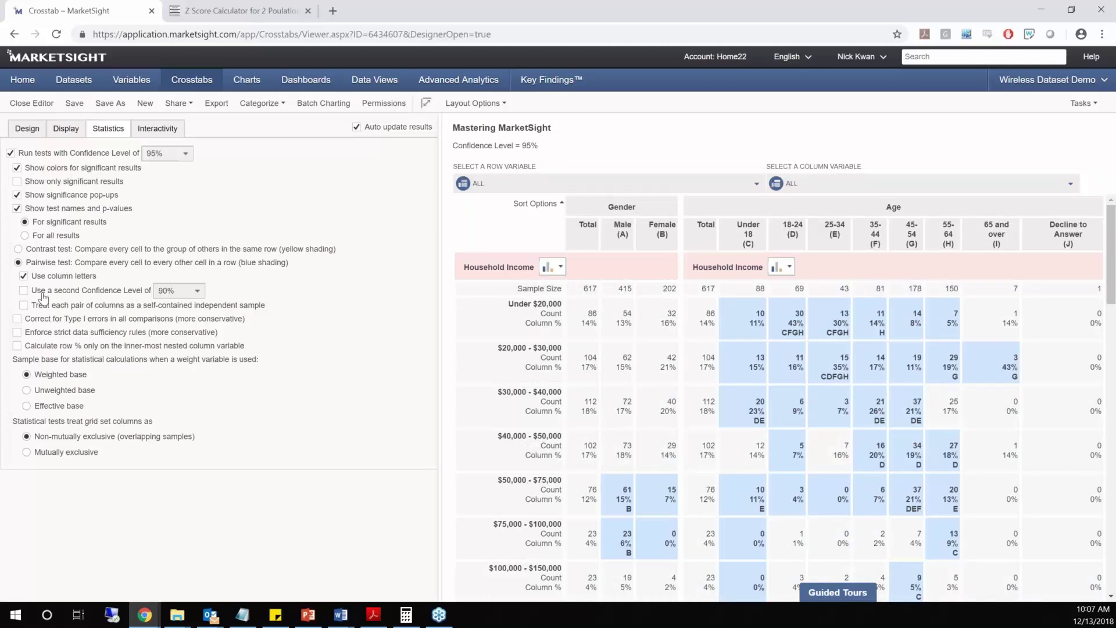
click(120, 293)
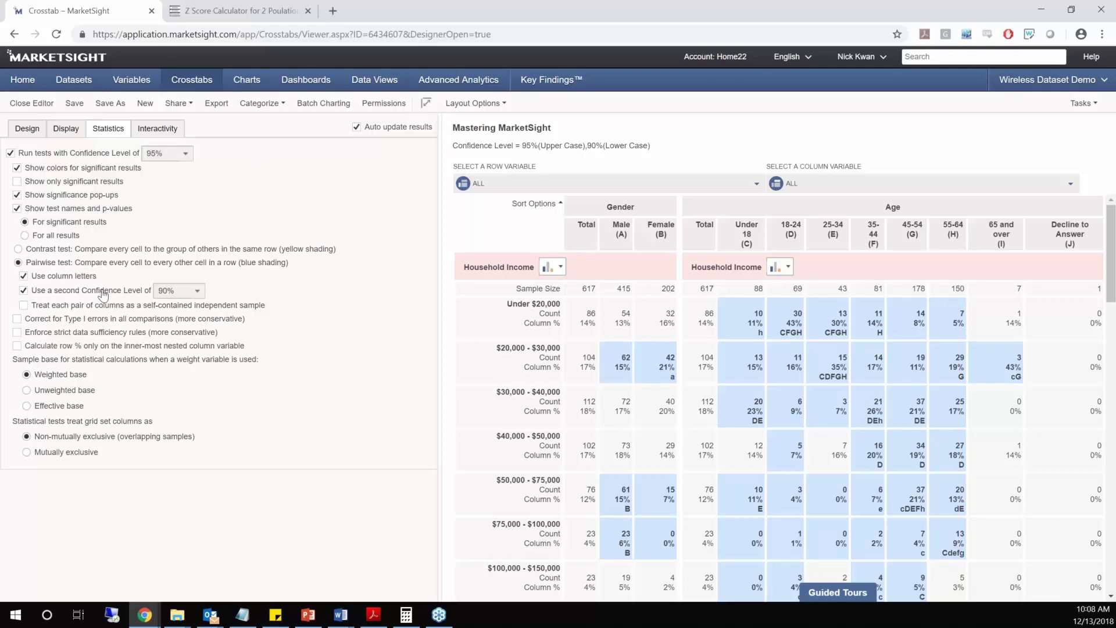
click(64, 290)
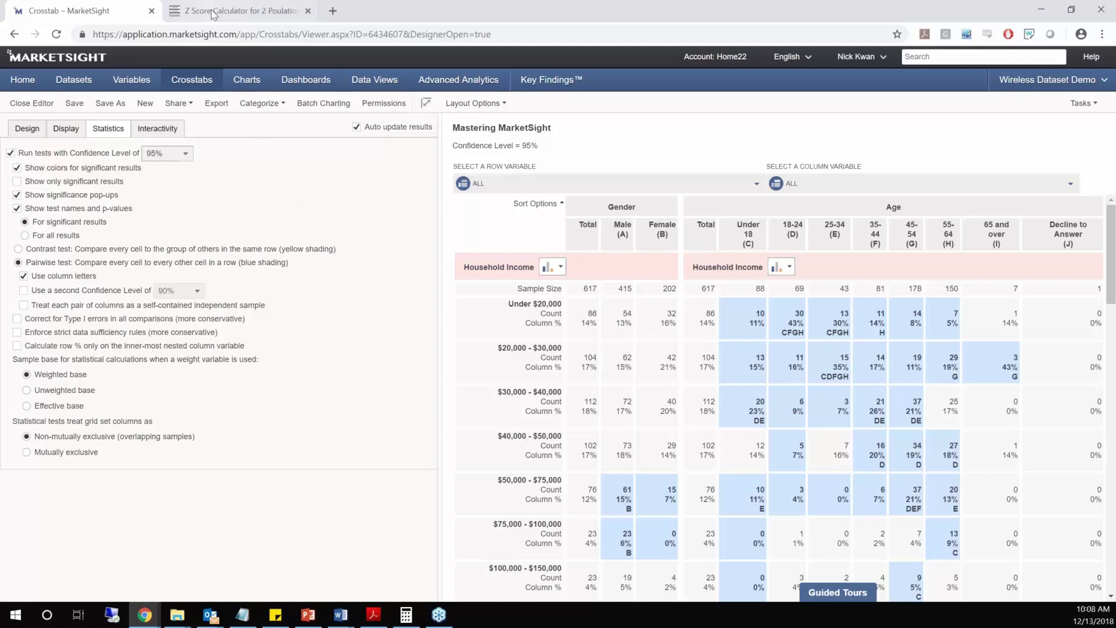
click(233, 11)
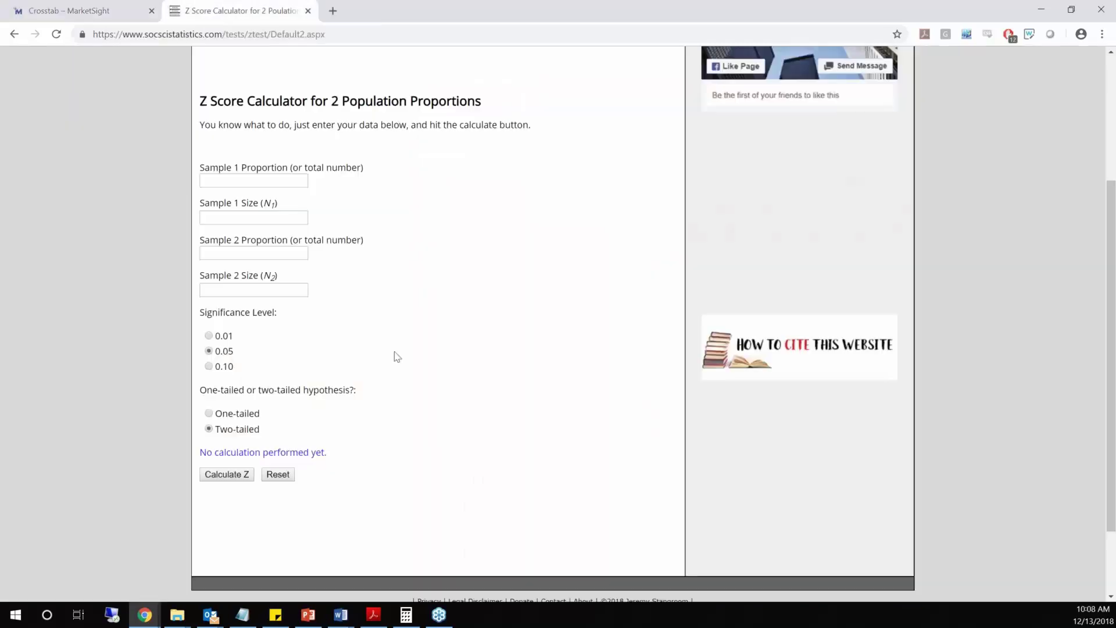
scroll(364, 291, up, 1)
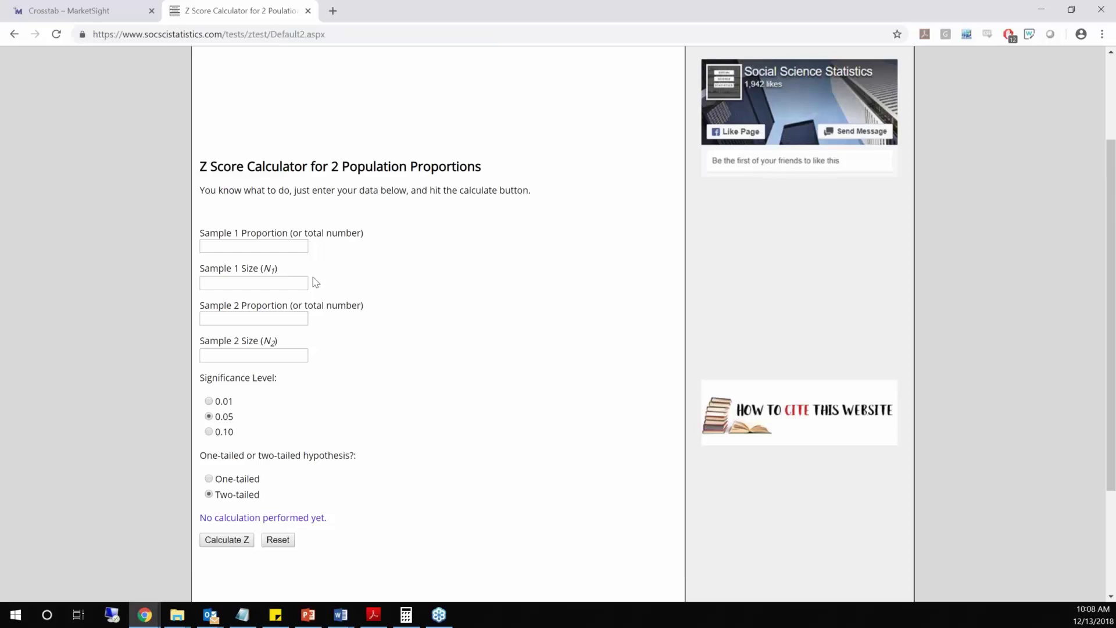
click(42, 18)
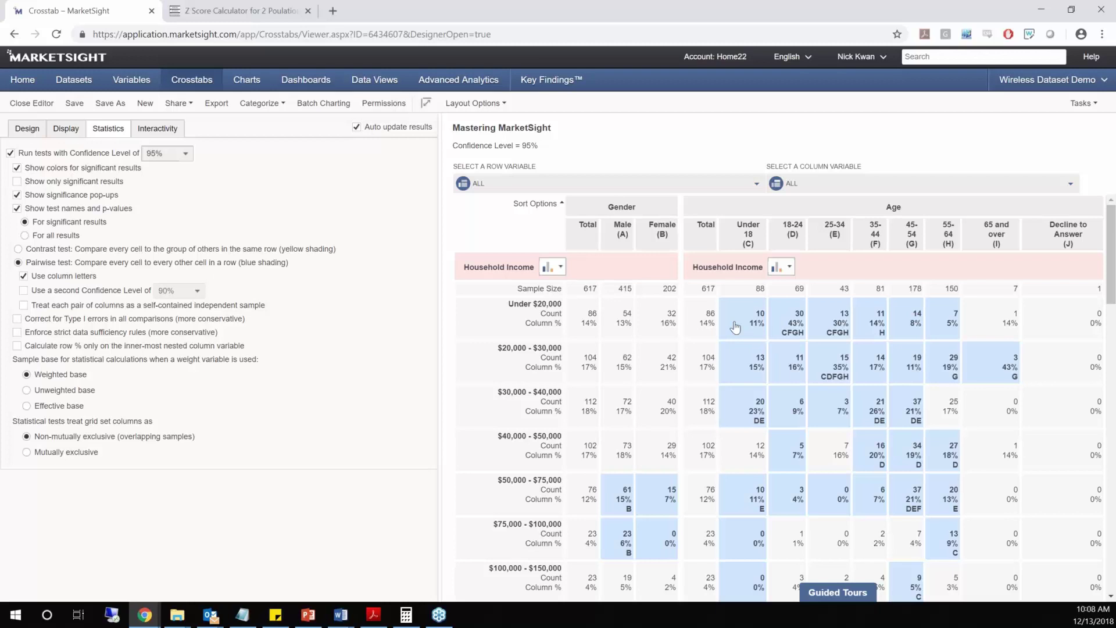
Enter Sample 1 as 10 out of 88 in the Z Score Calculator.
mouse_move(735, 328)
click(238, 10)
click(253, 243)
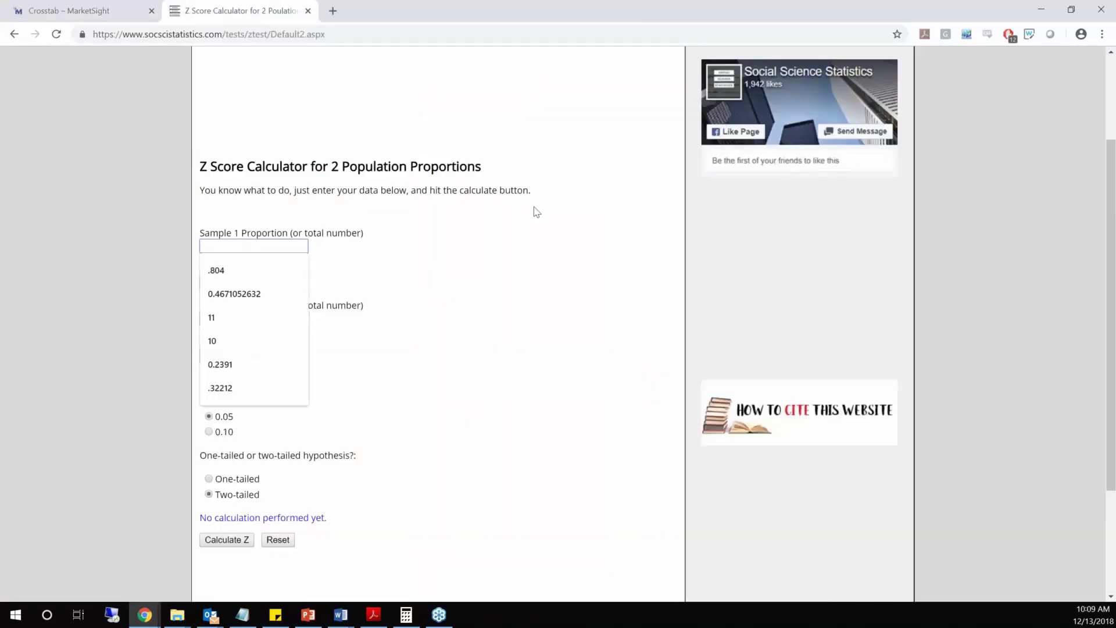
text(10)
key(Tab)
text(88)
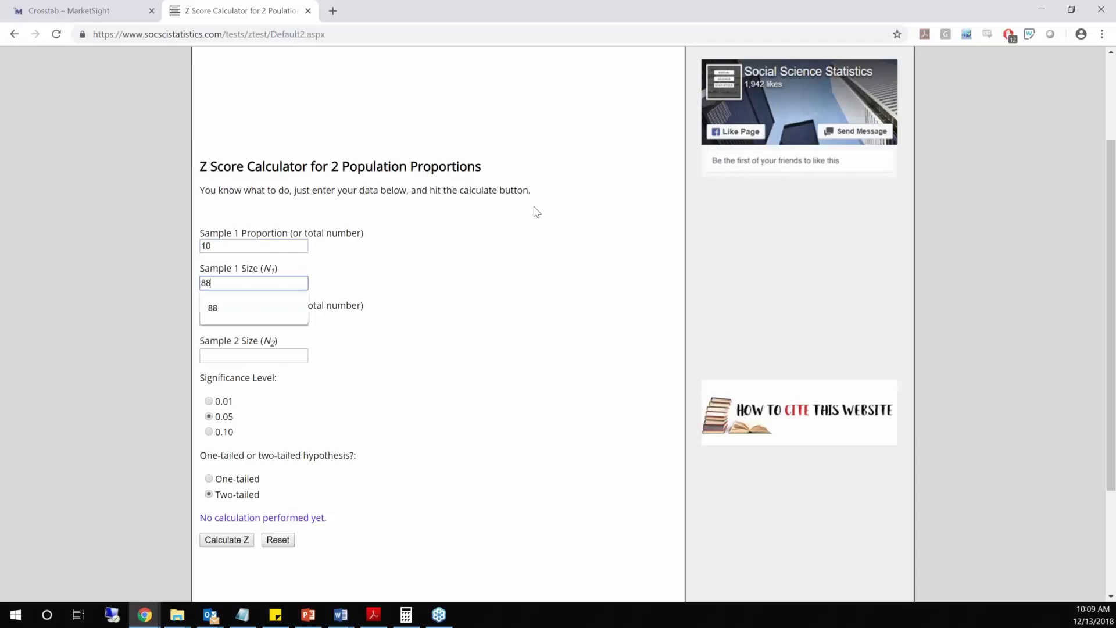
click(481, 318)
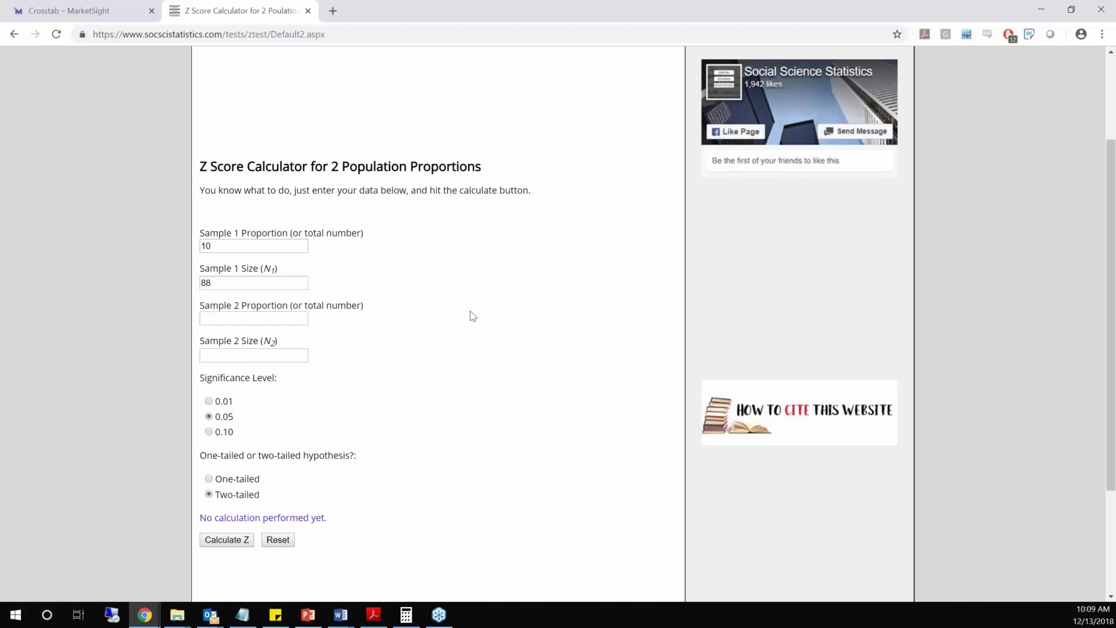
Check the crosstab, then enter Sample 2 as 13 out of 43.
click(50, 7)
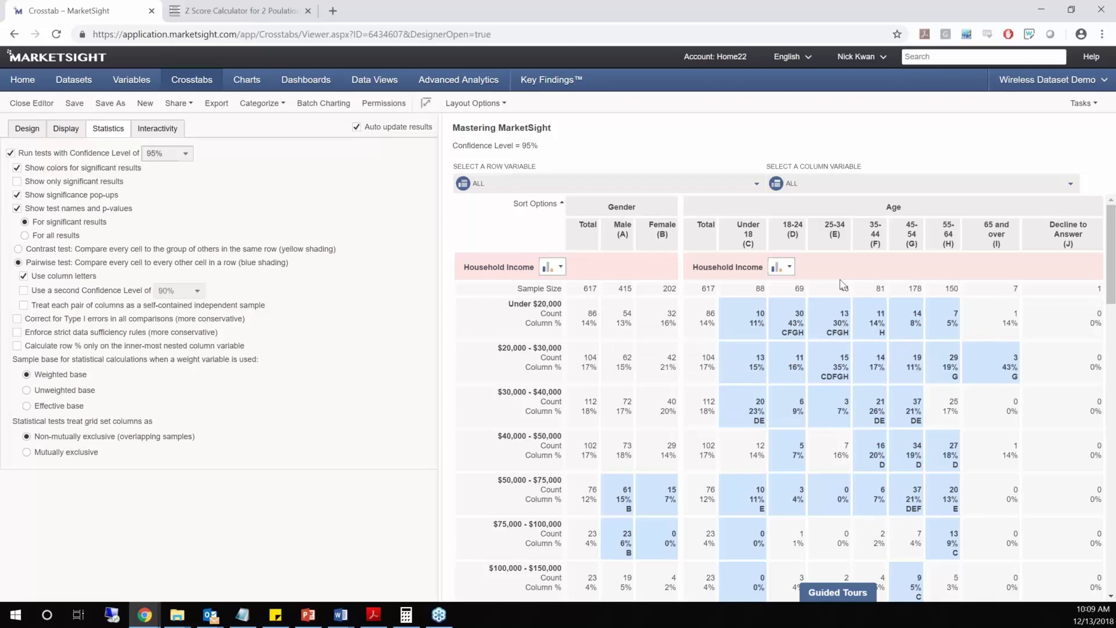
click(235, 9)
click(268, 317)
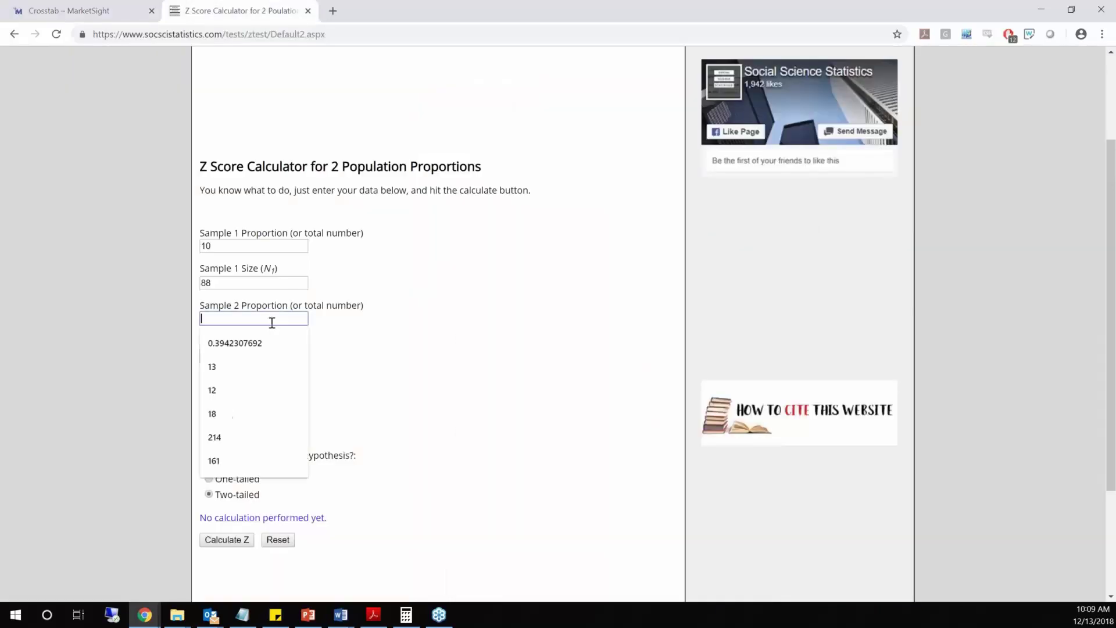
text(13)
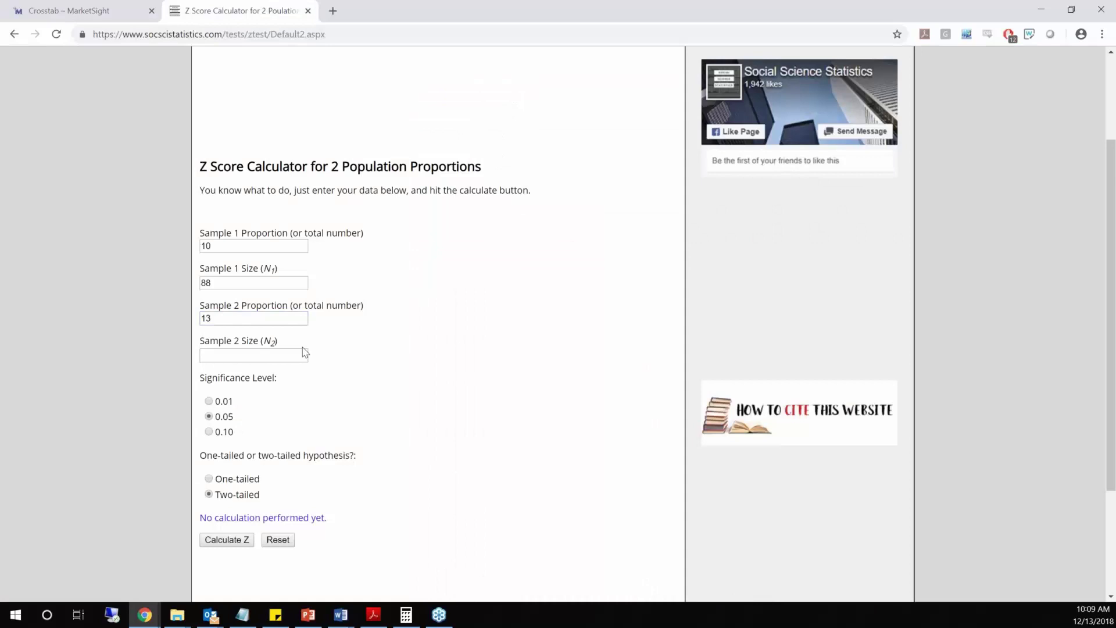
click(296, 352)
text(43)
click(428, 361)
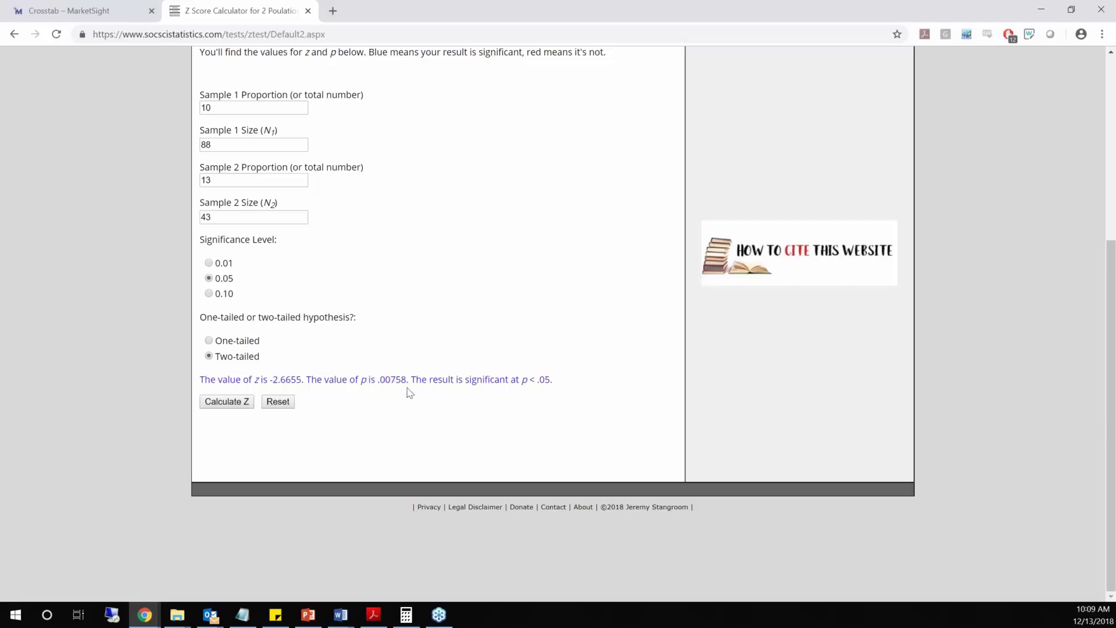
click(68, 4)
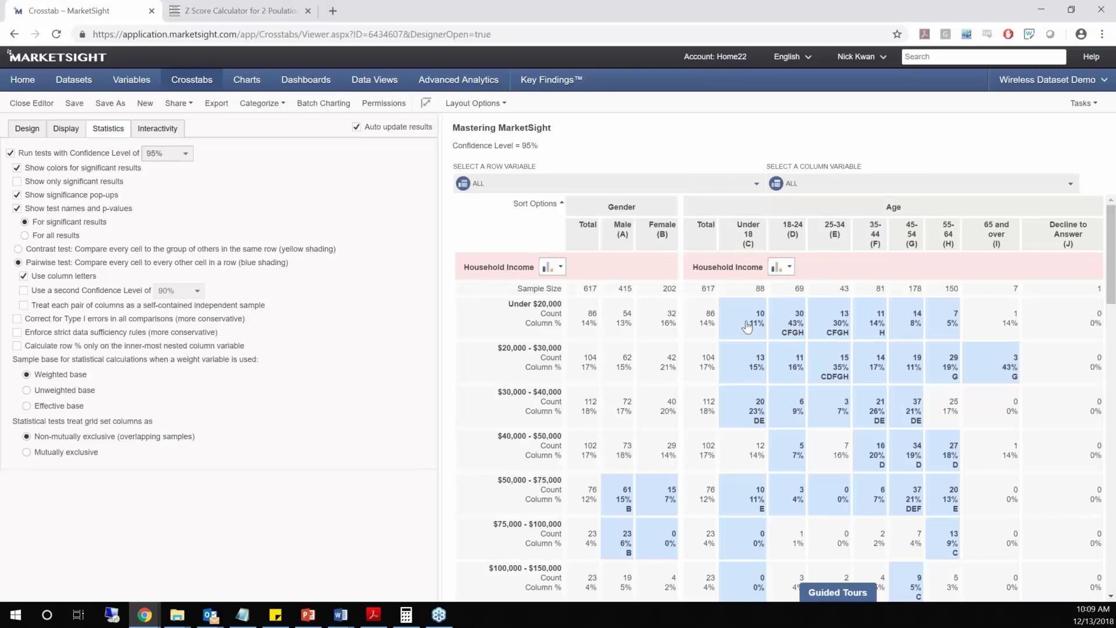
mouse_move(747, 326)
click(106, 249)
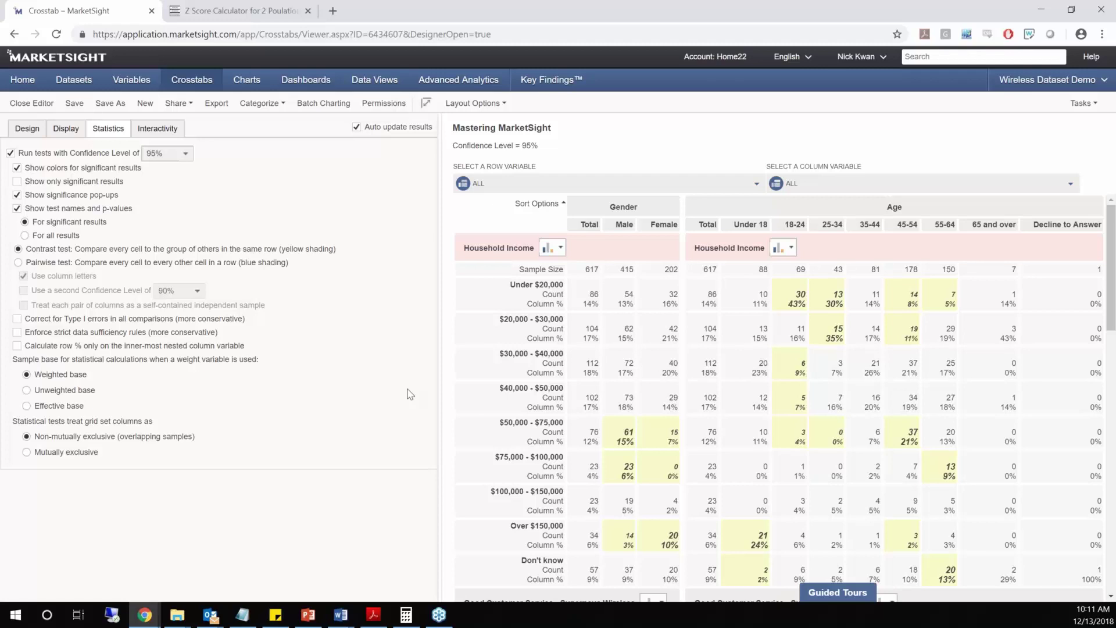
Compare every cell against every other and weight the crosstab by w2, toggling the weight off and on.
click(117, 263)
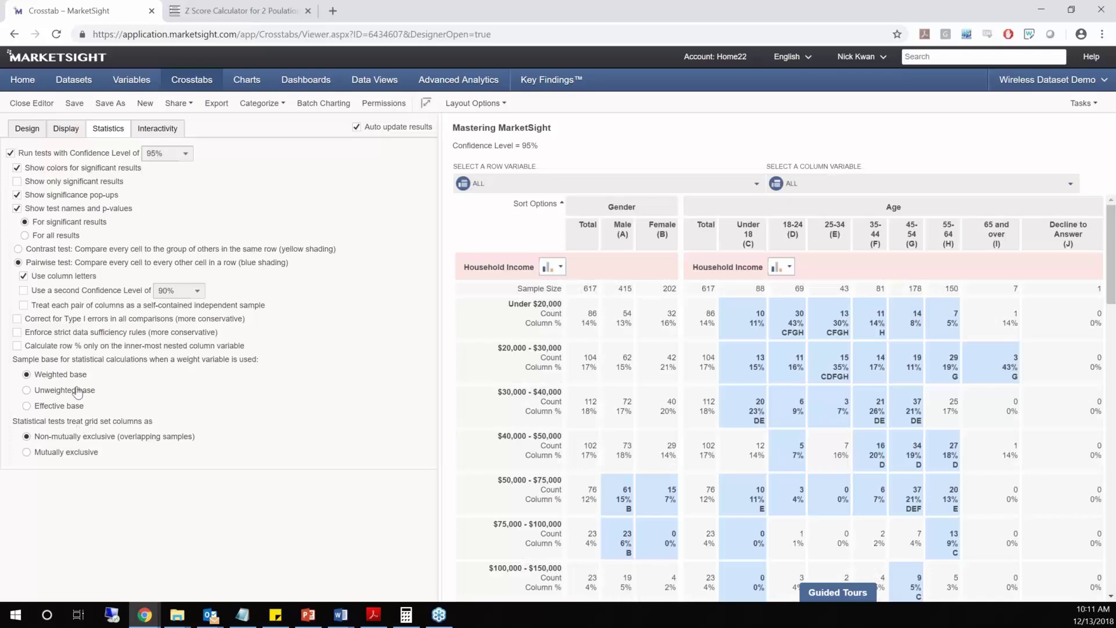
click(34, 130)
click(407, 190)
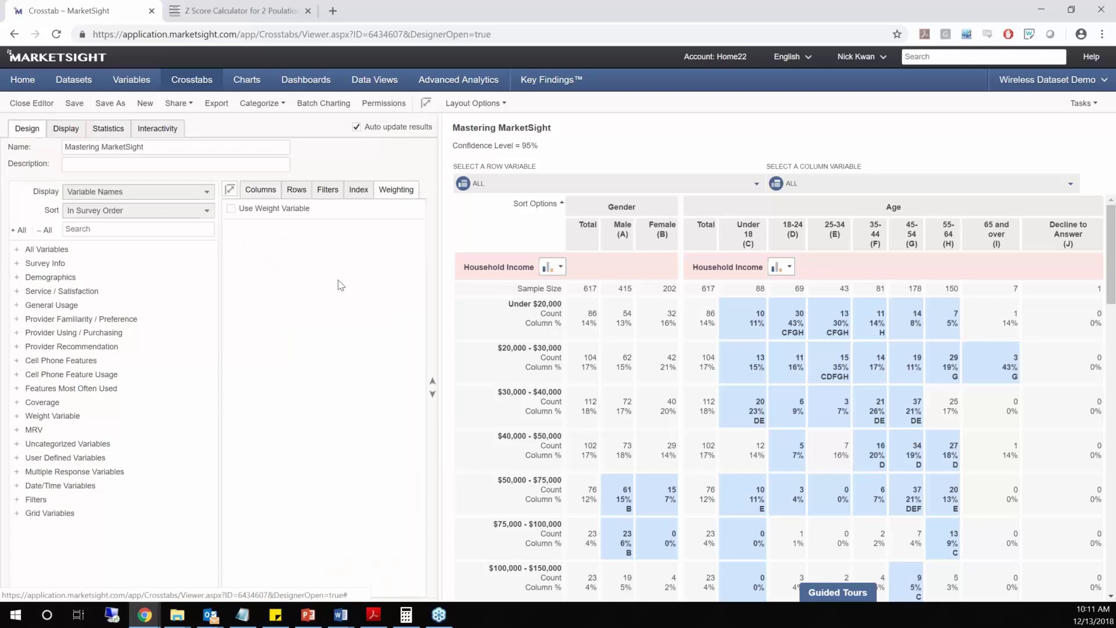
text(w2)
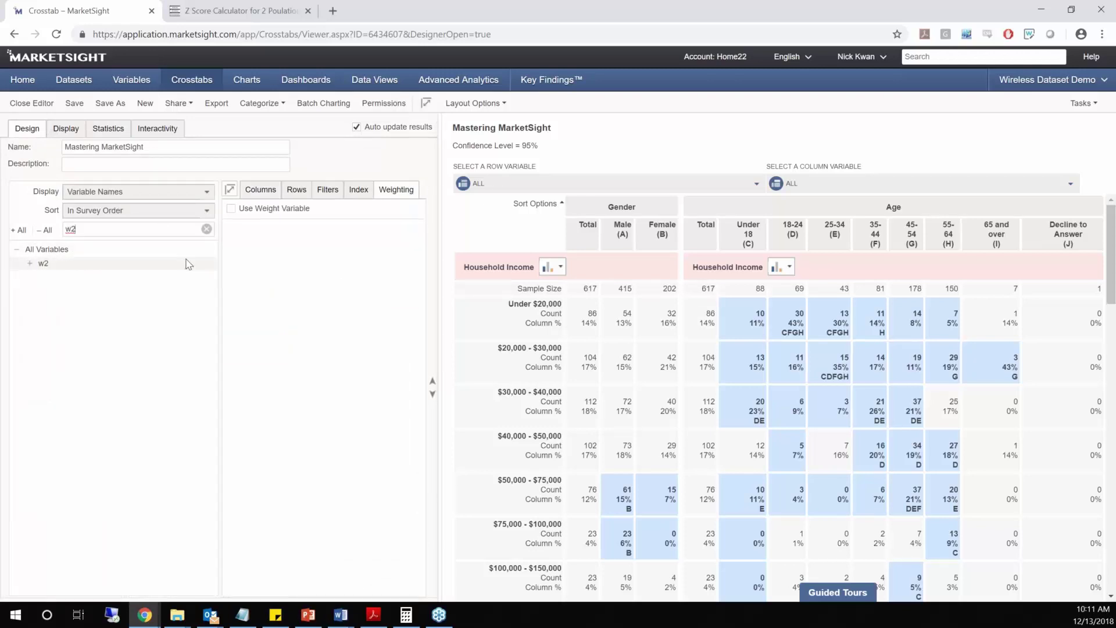
drag(245, 283, 290, 281)
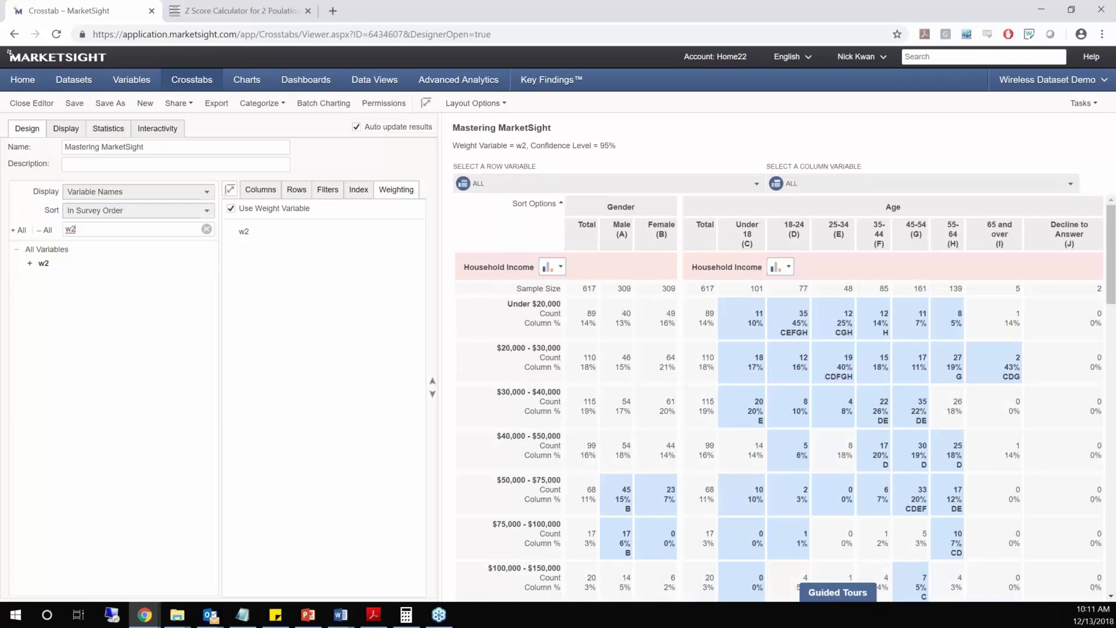
click(273, 209)
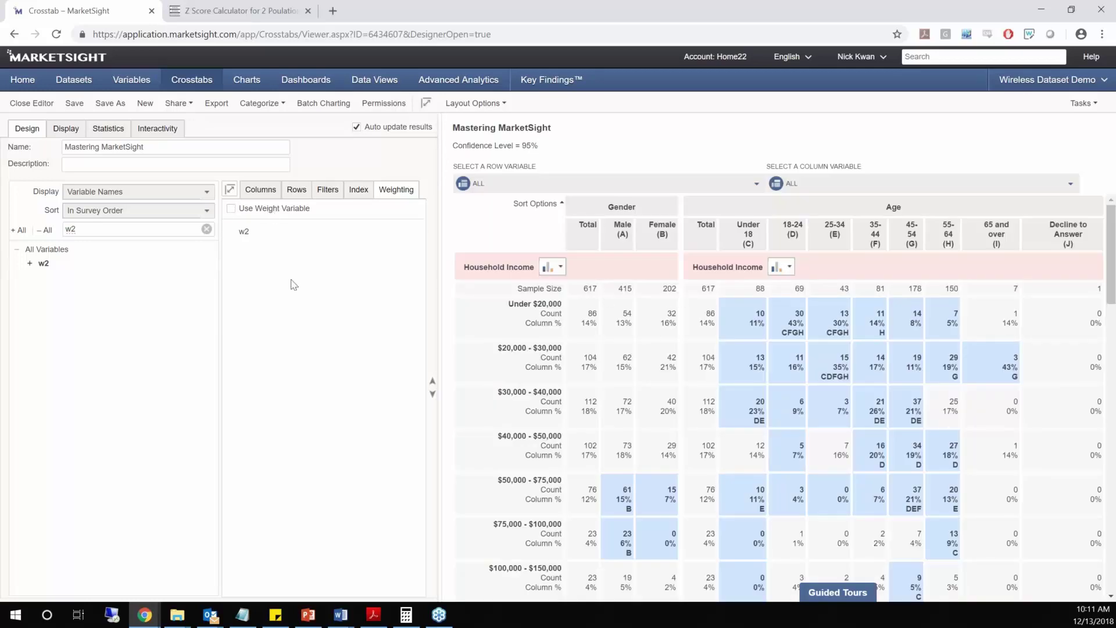
click(279, 209)
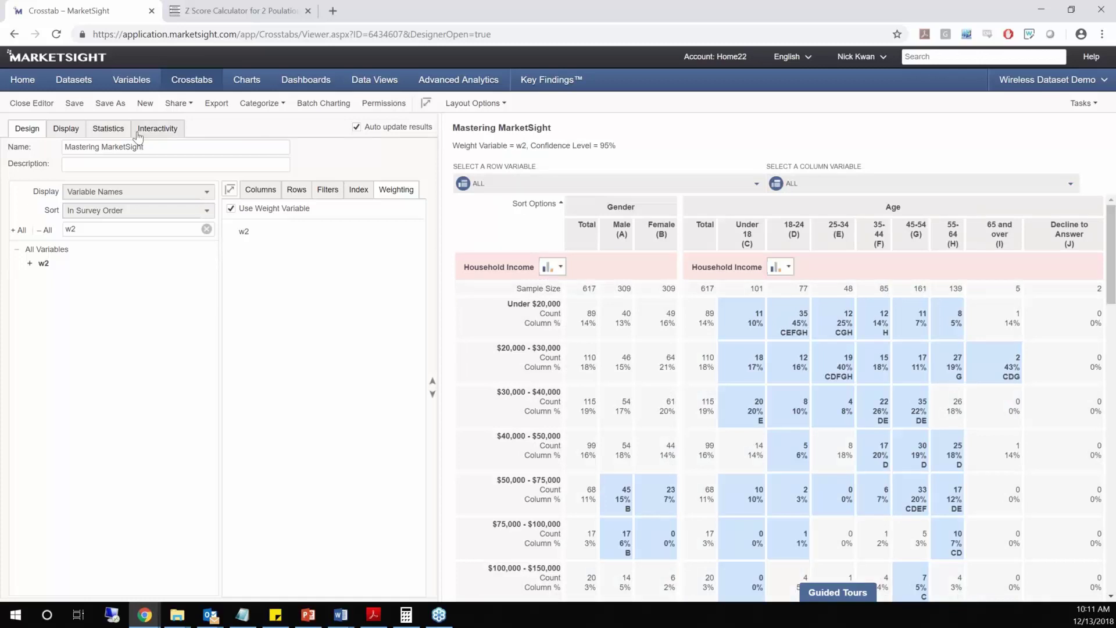
Try Effective base for significance tests, keep Weighted base, and show the Household Income row categories.
click(116, 129)
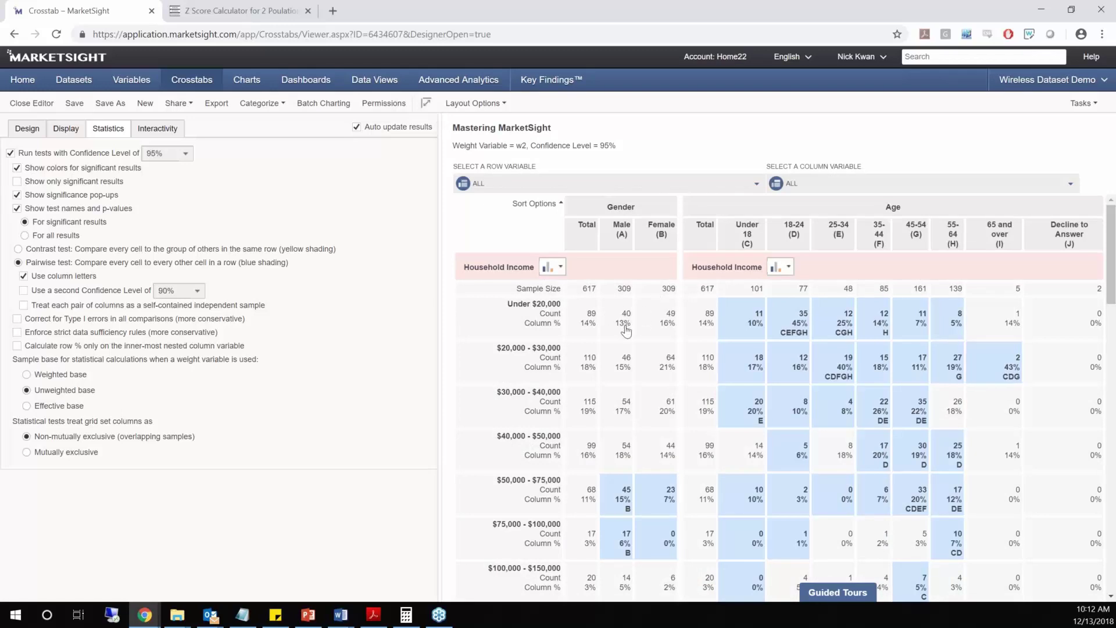
click(47, 409)
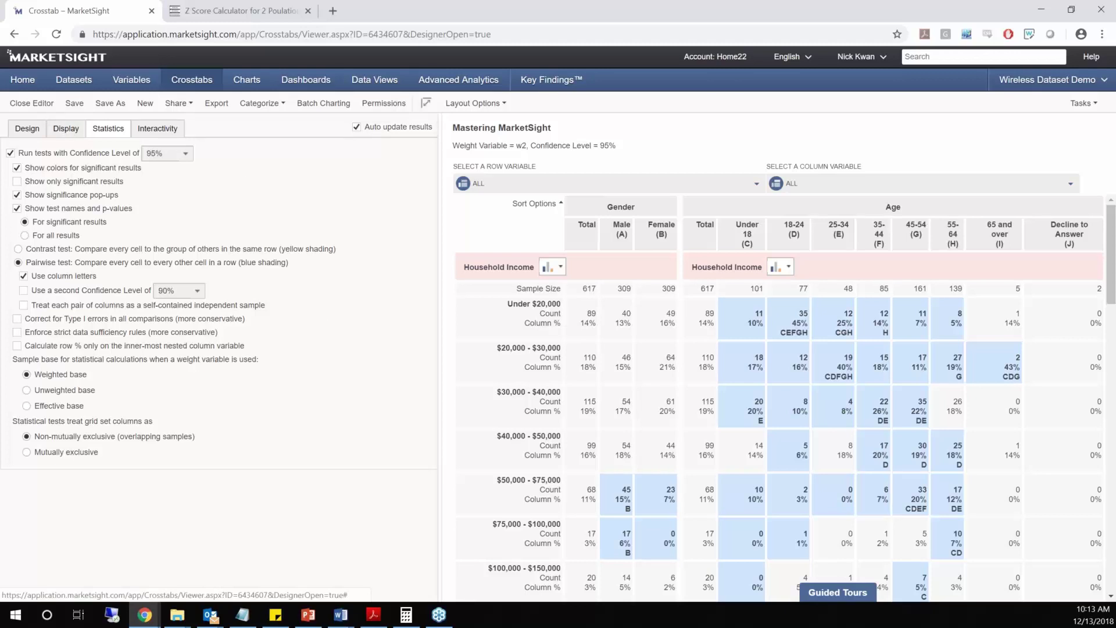
click(30, 131)
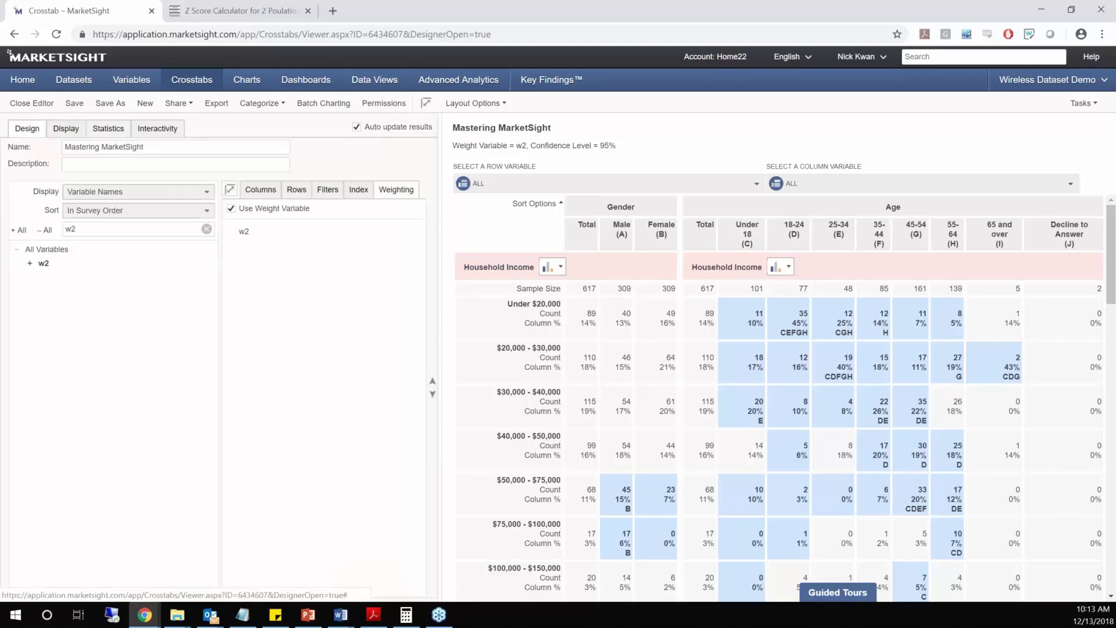
click(295, 192)
click(108, 131)
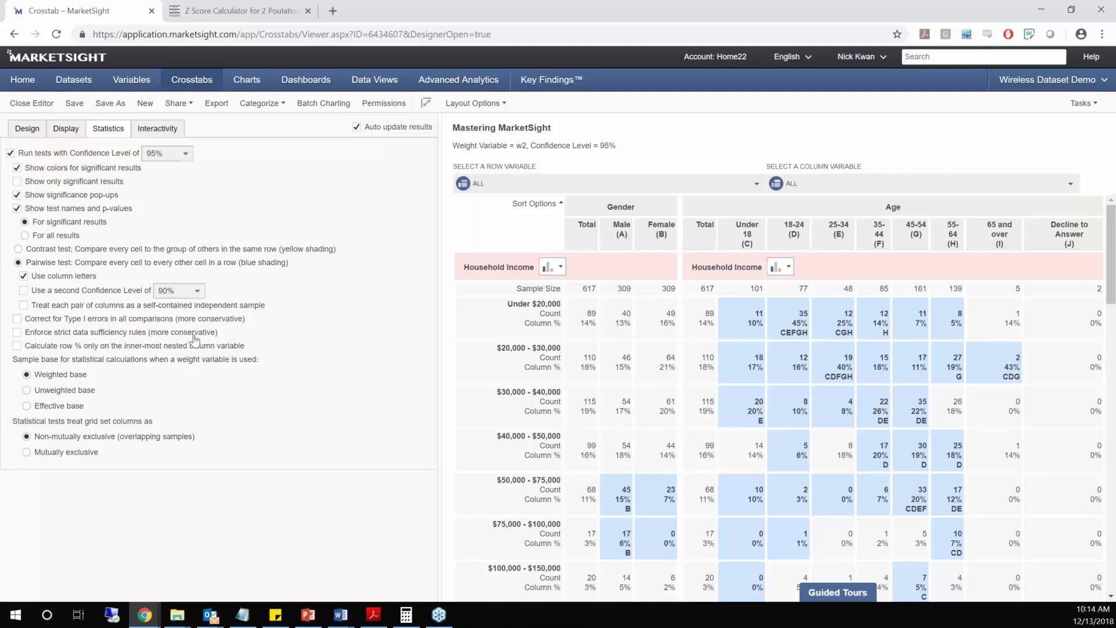
click(65, 129)
click(26, 128)
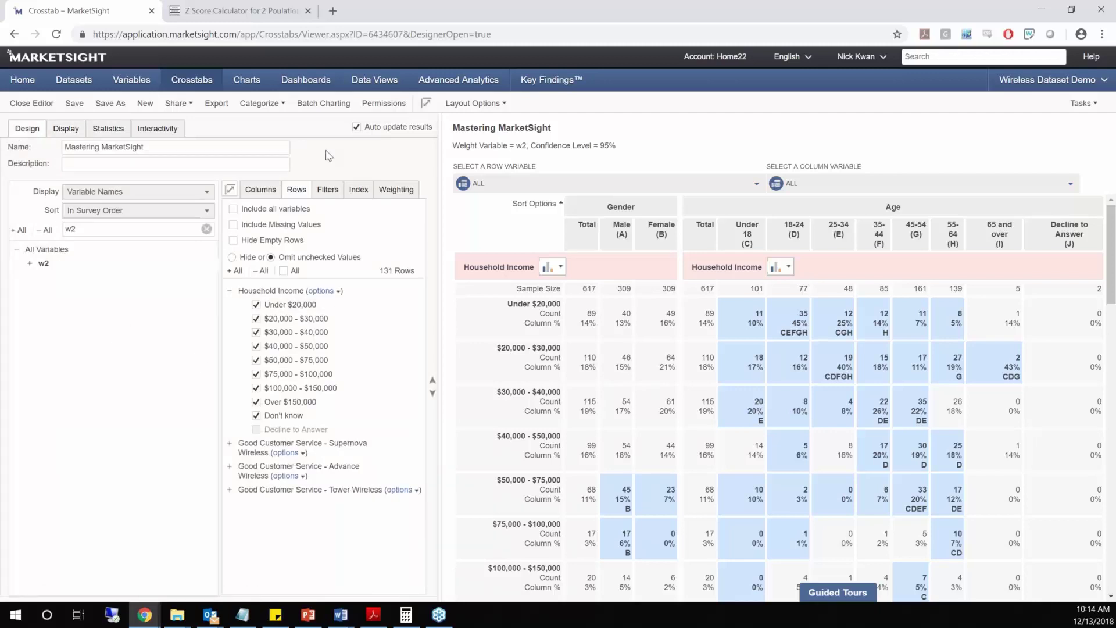
Turn off w2 weighting, show Index on Column % rows, and launch Windows Calculator.
click(388, 187)
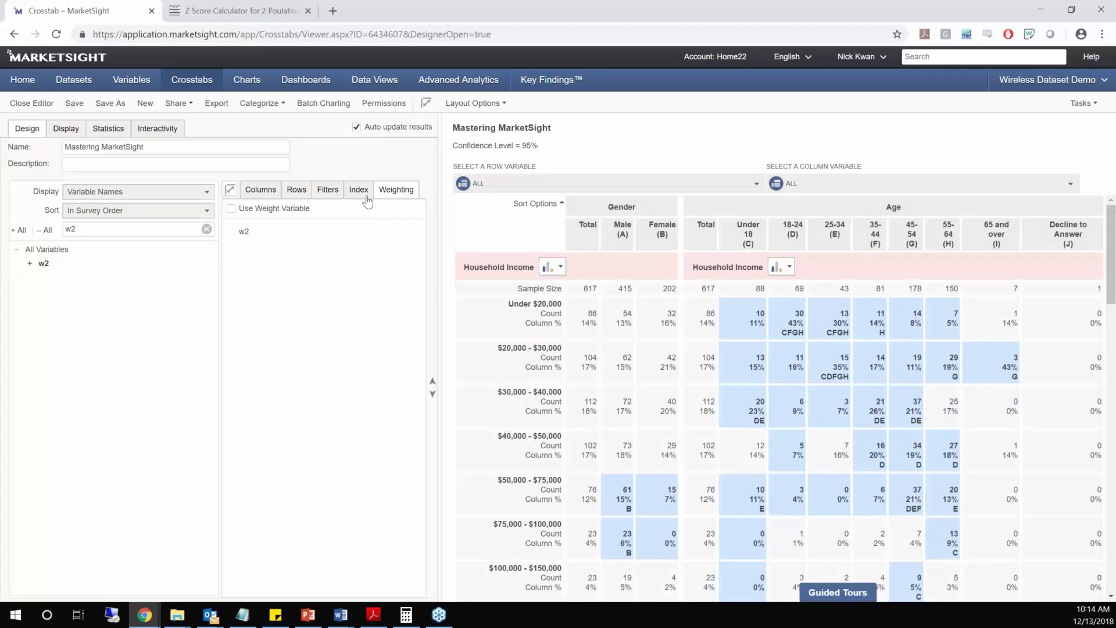
click(359, 189)
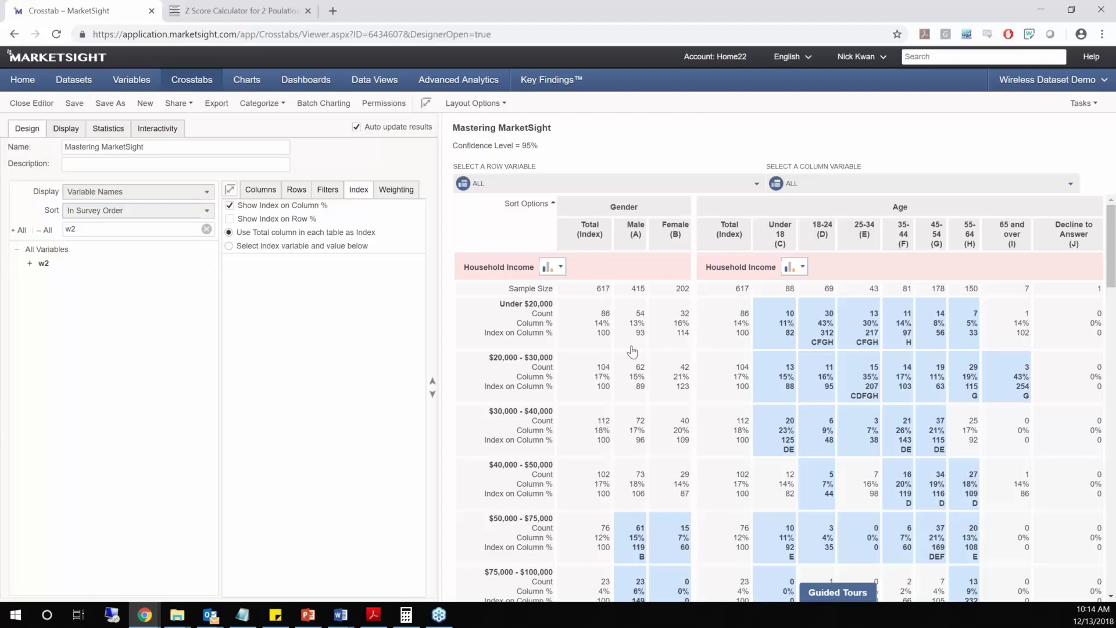
click(420, 619)
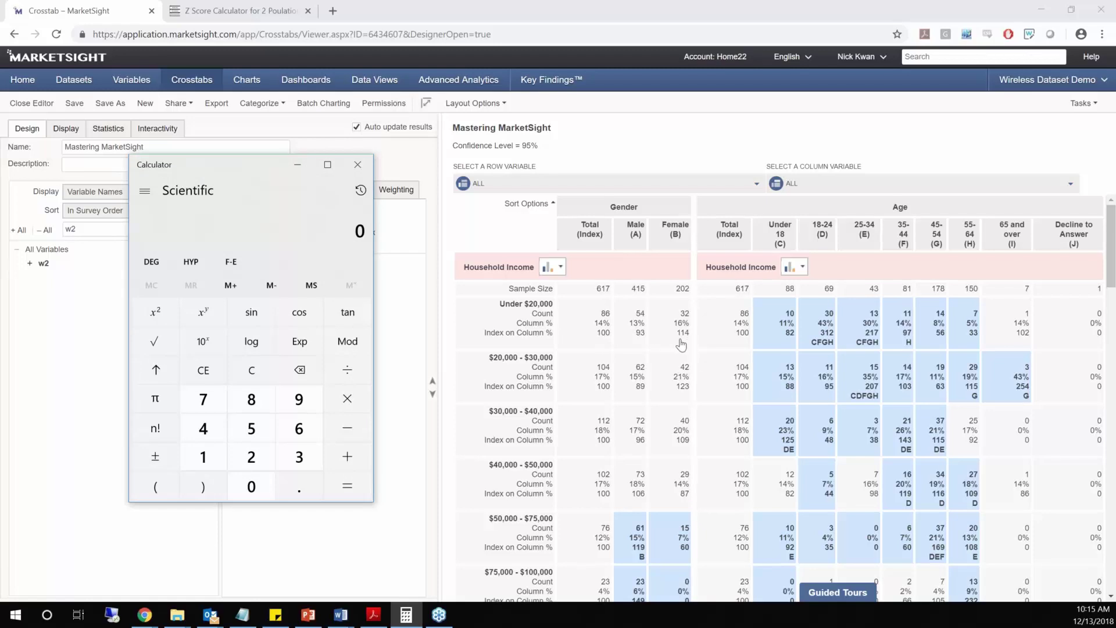
Compute 16 ÷ 14 × 100 ≈ 114.29 to confirm the Female index, then minimize Calculator.
click(203, 460)
click(299, 429)
click(339, 368)
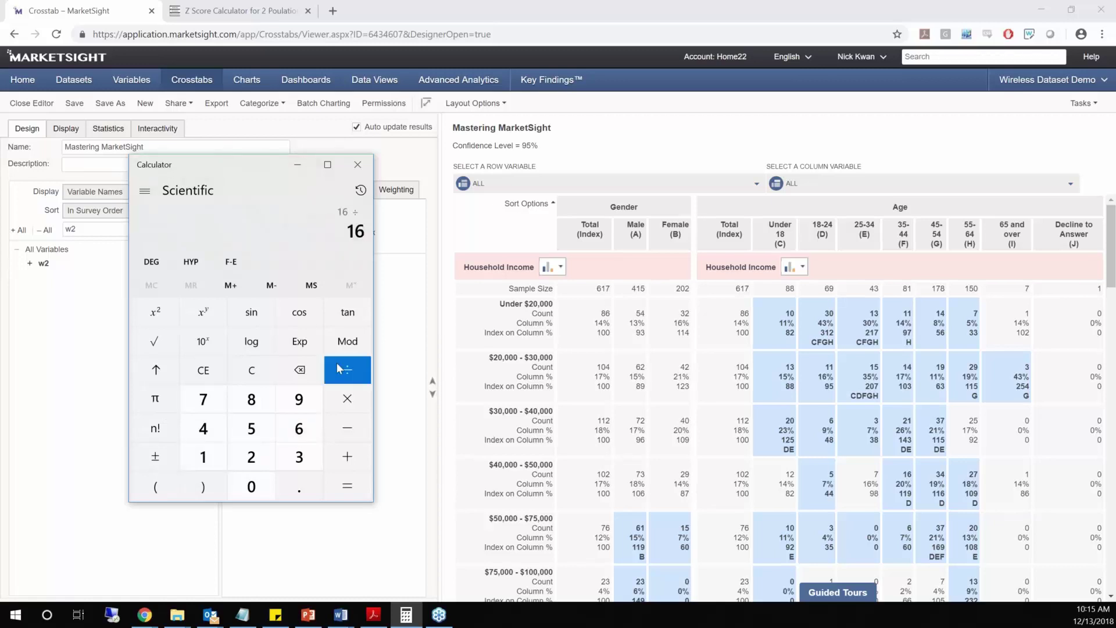
click(204, 457)
click(204, 428)
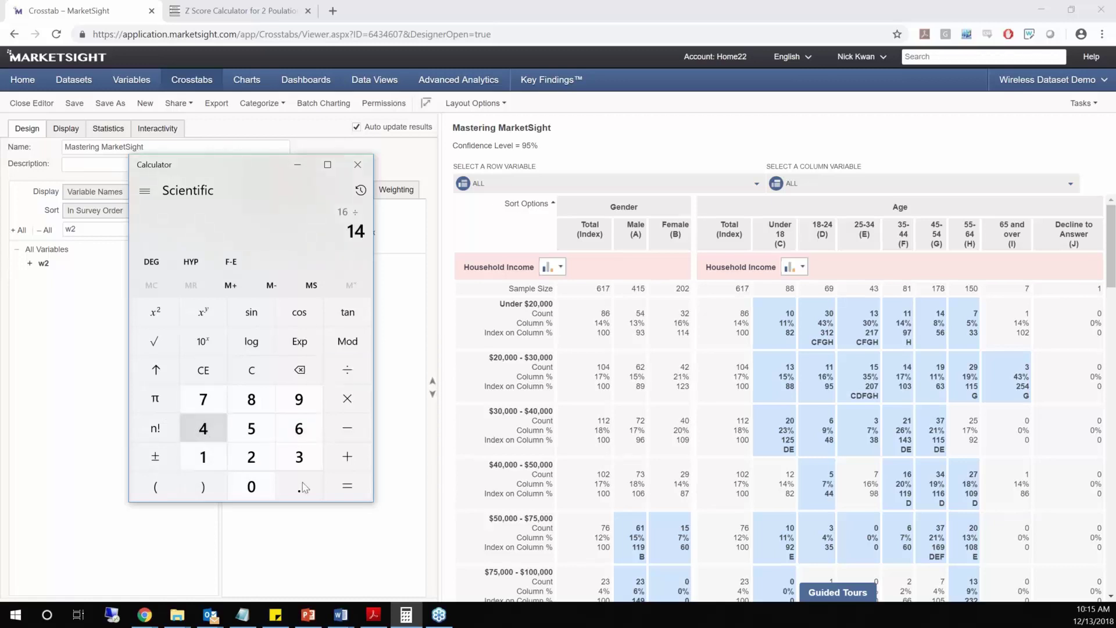
click(348, 485)
click(347, 398)
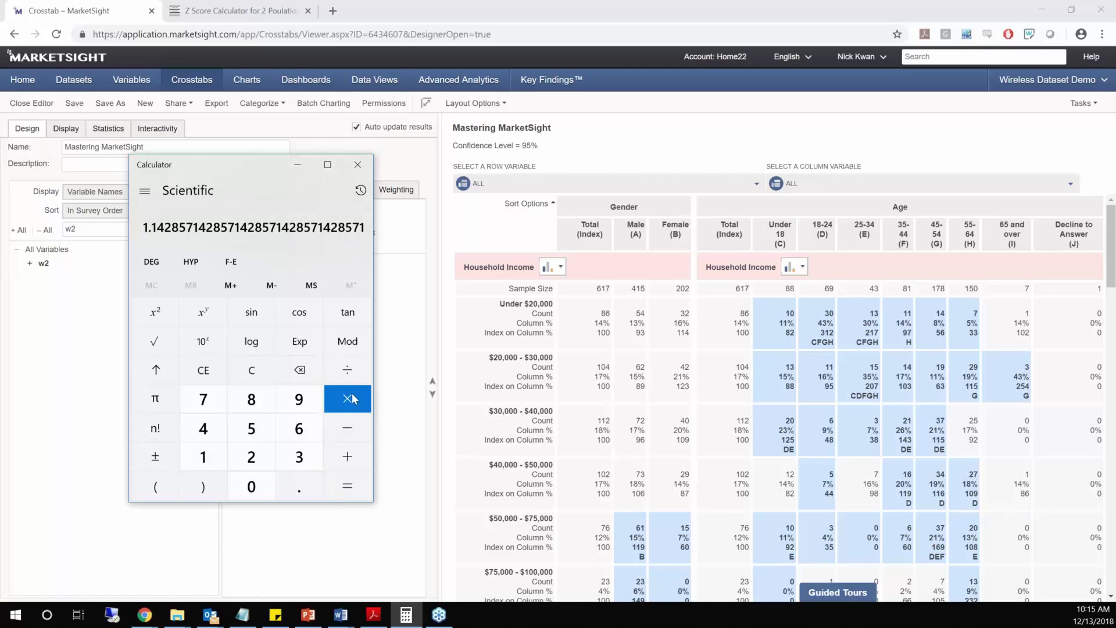
click(204, 457)
click(251, 486)
click(251, 486)
click(338, 490)
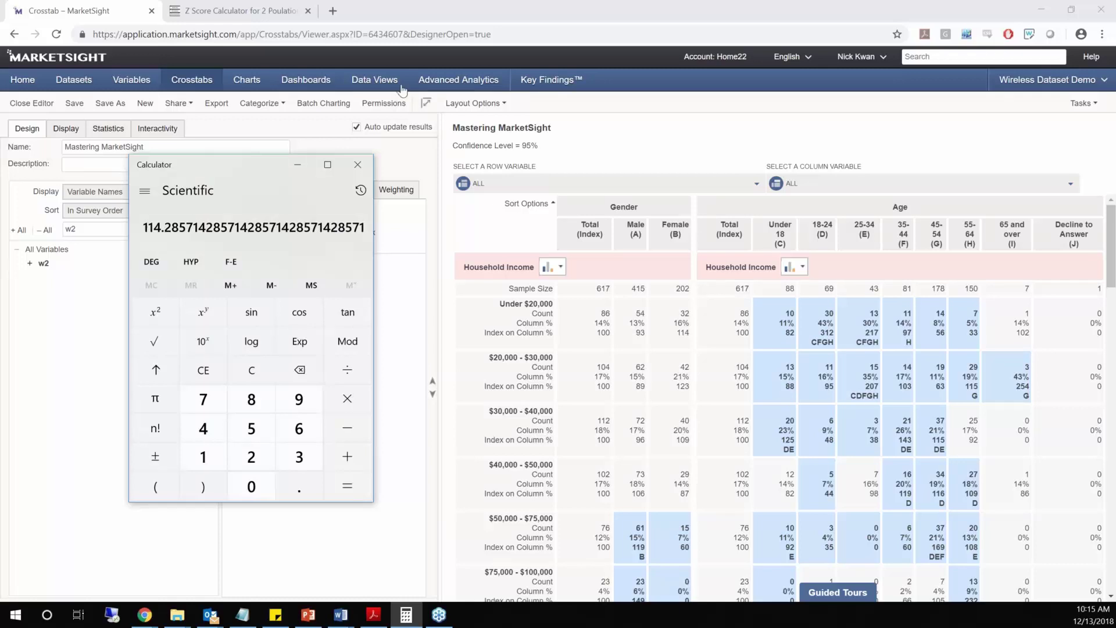
click(304, 164)
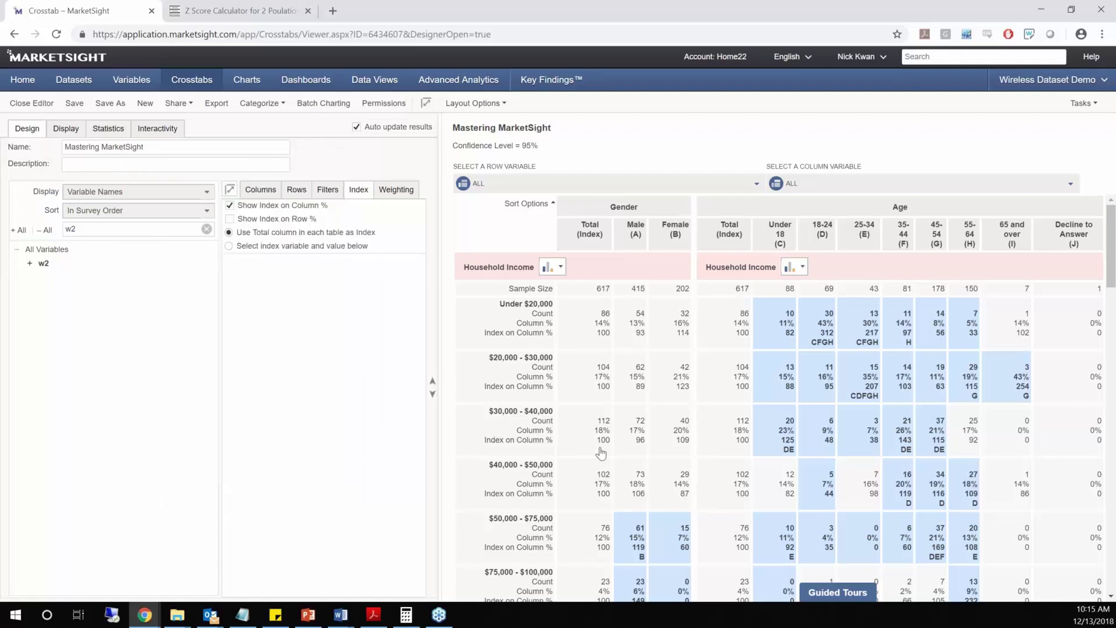
Remove the index rows from the crosstab and review the column and row settings.
click(313, 206)
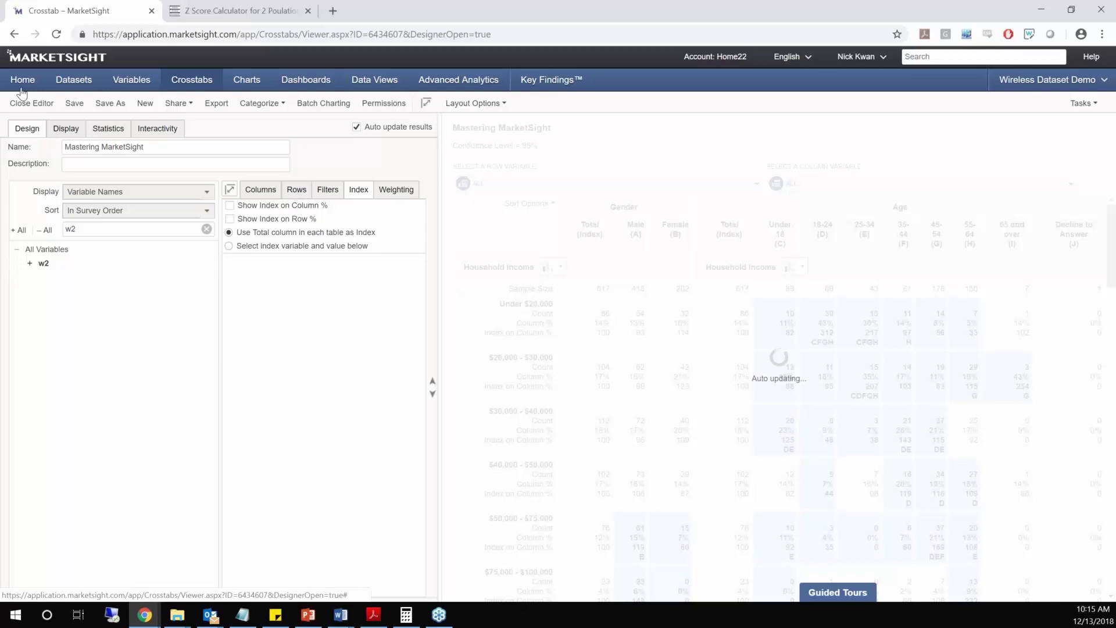
click(66, 129)
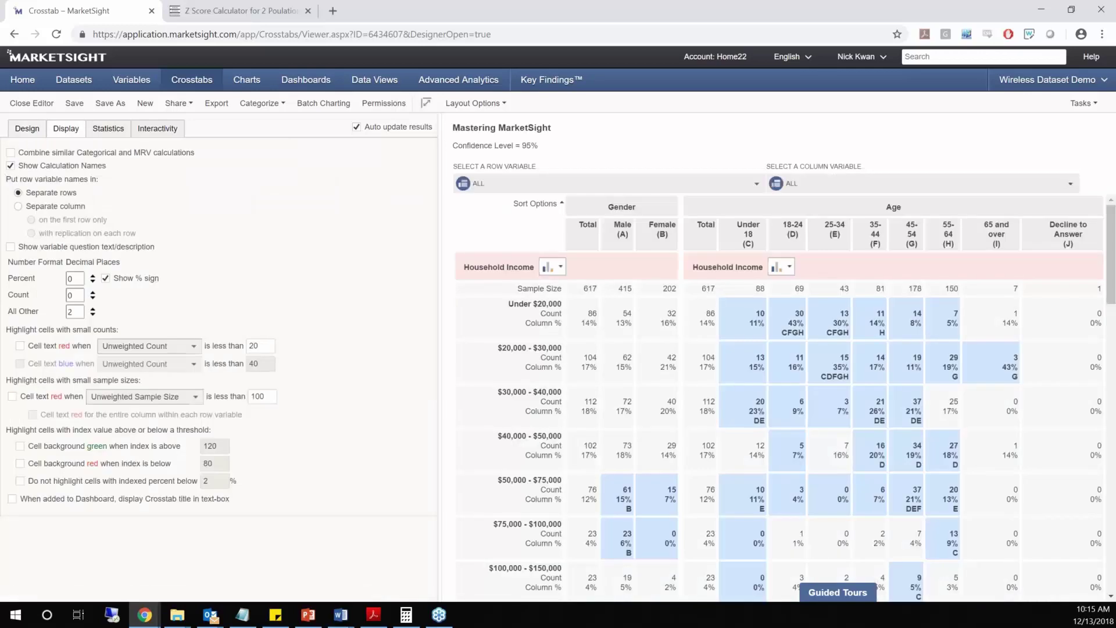
click(27, 129)
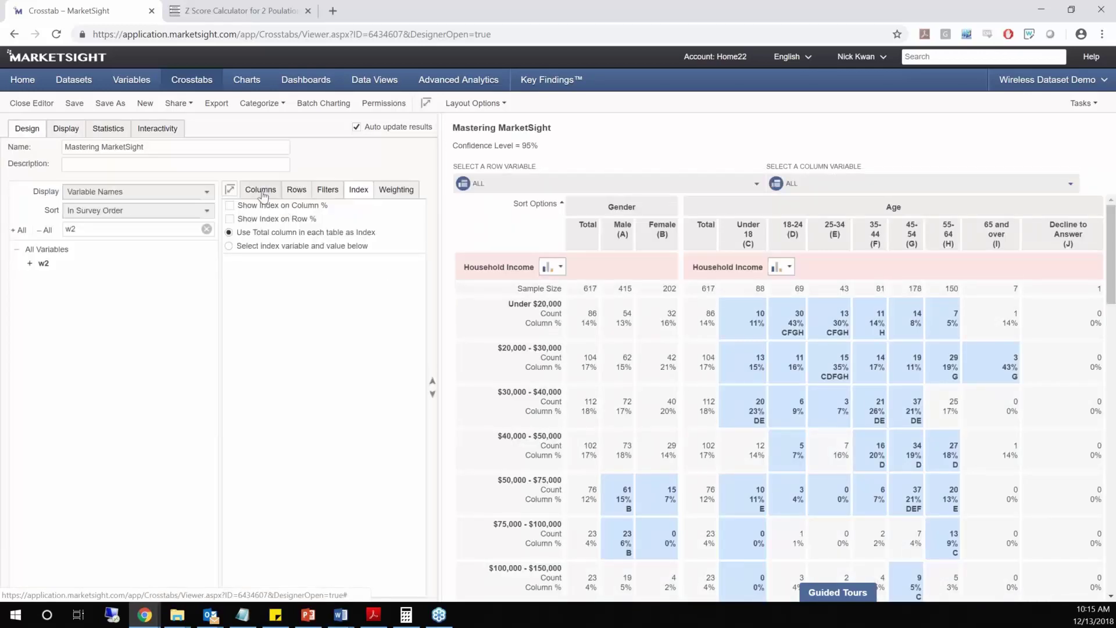
click(260, 192)
click(304, 192)
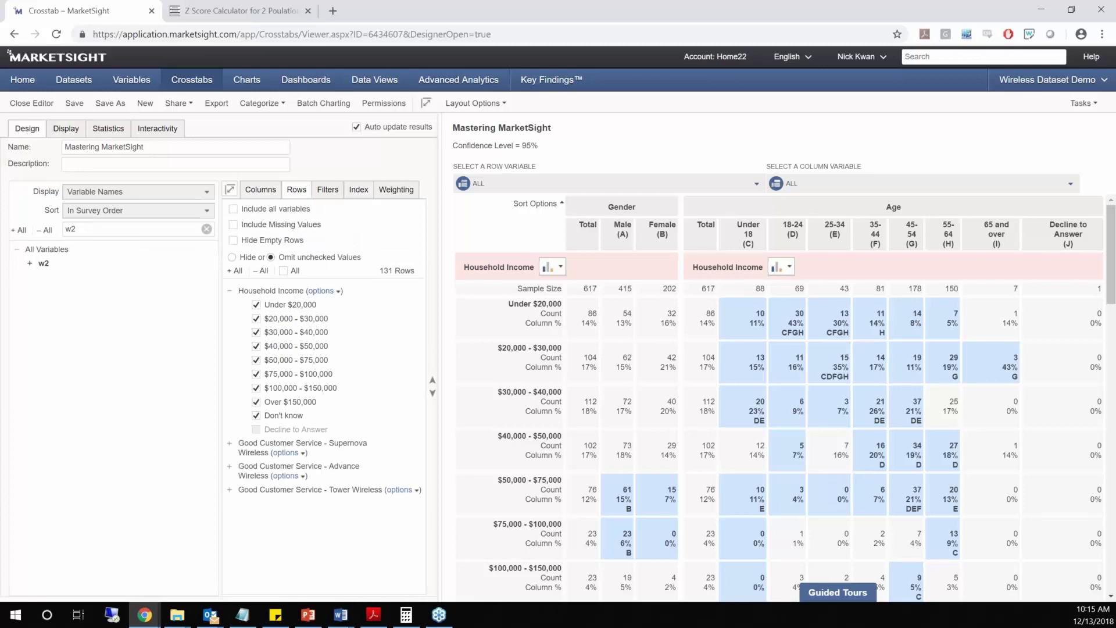
Delete Household Income and the Good Customer Service variables from the rows, keeping Gender and Age columns.
click(206, 228)
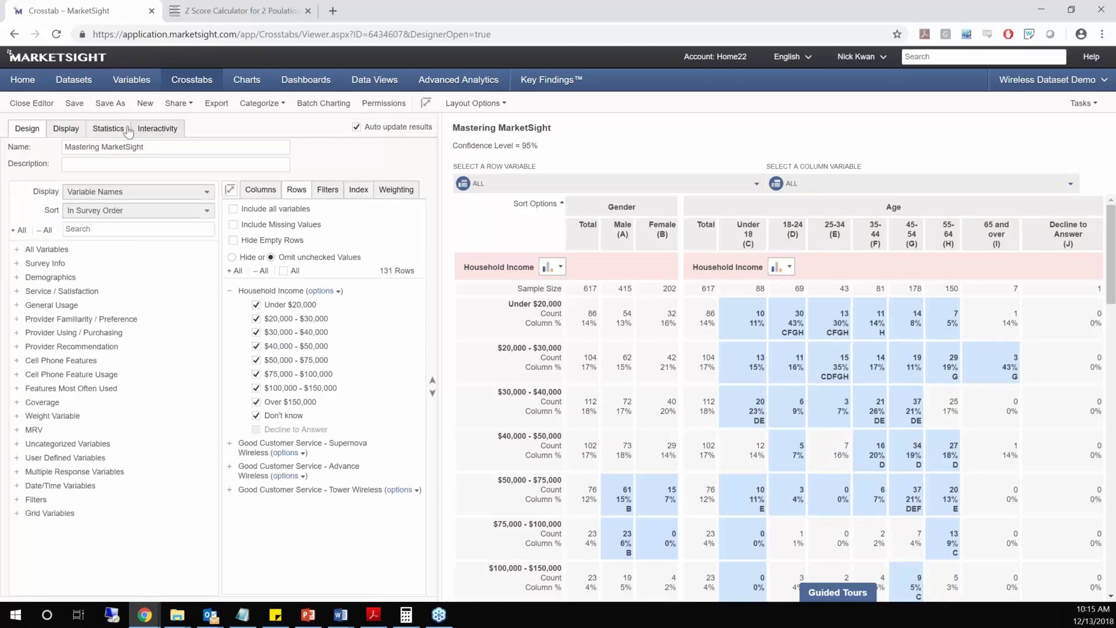
click(285, 293)
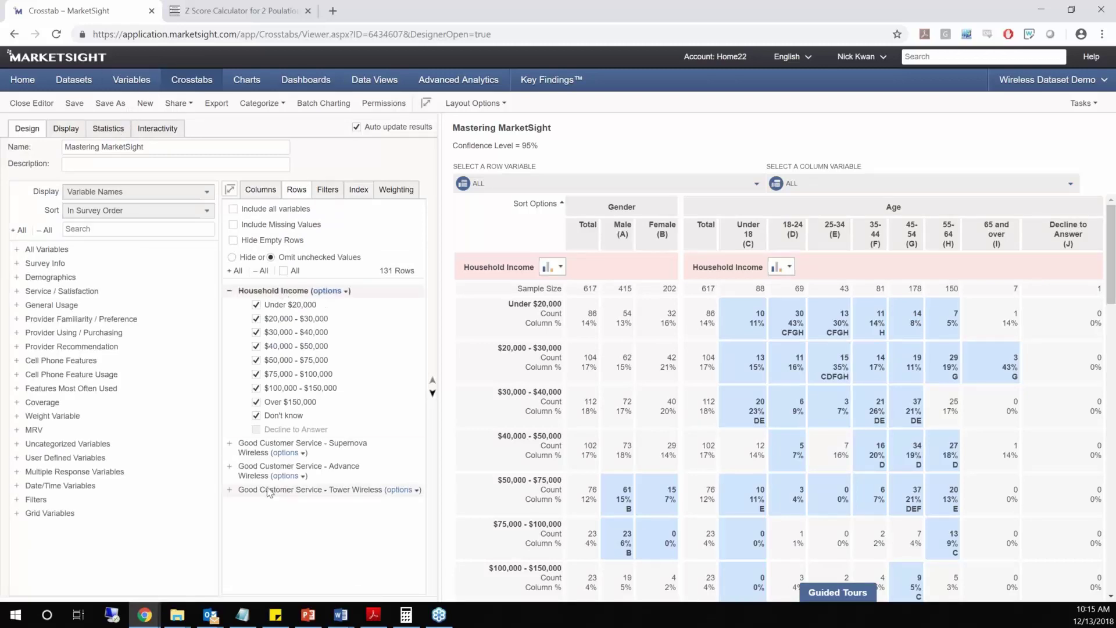
shift+click(269, 492)
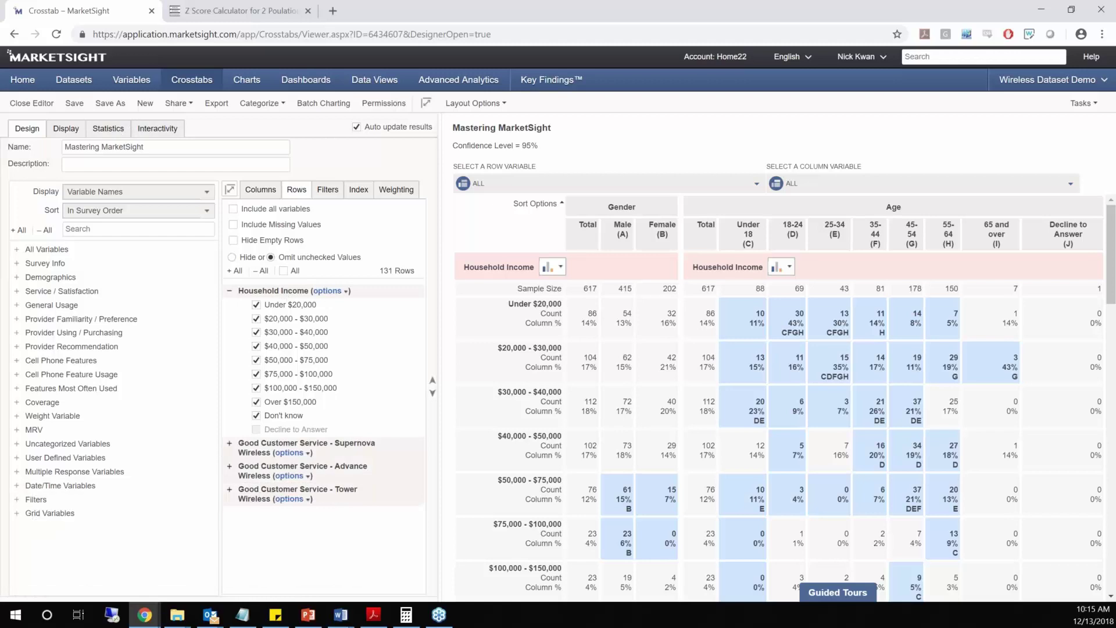
key(Delete)
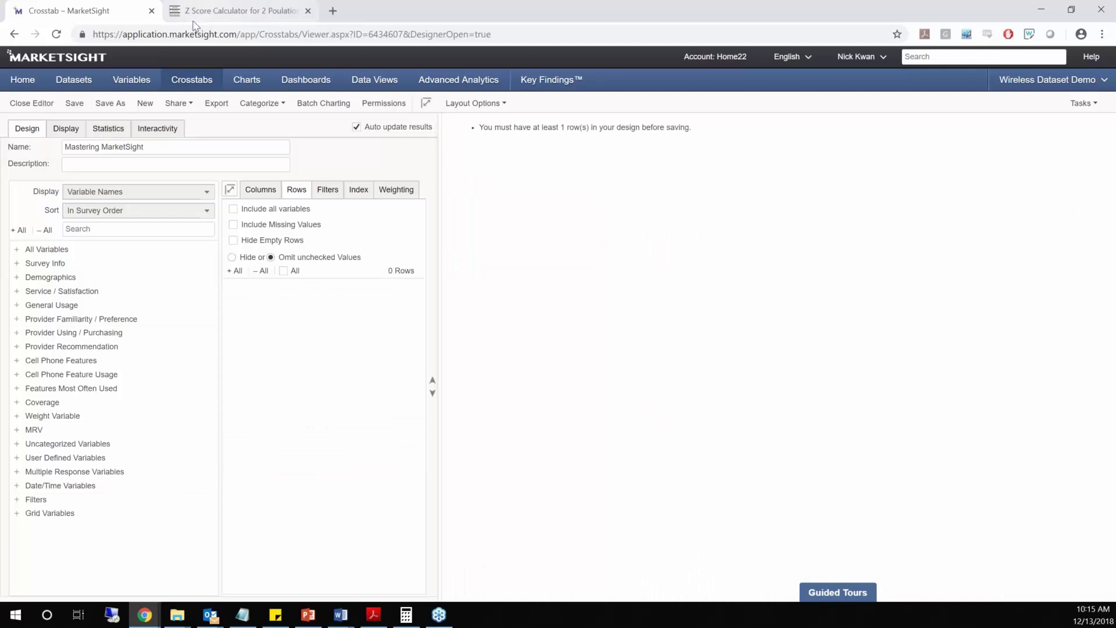
click(276, 194)
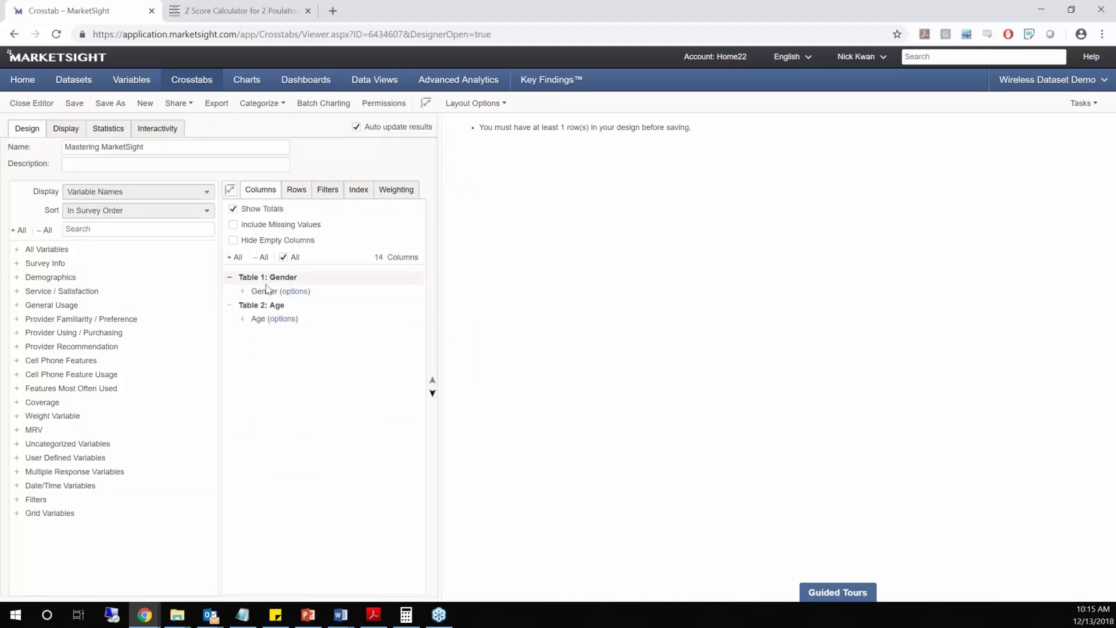
click(220, 11)
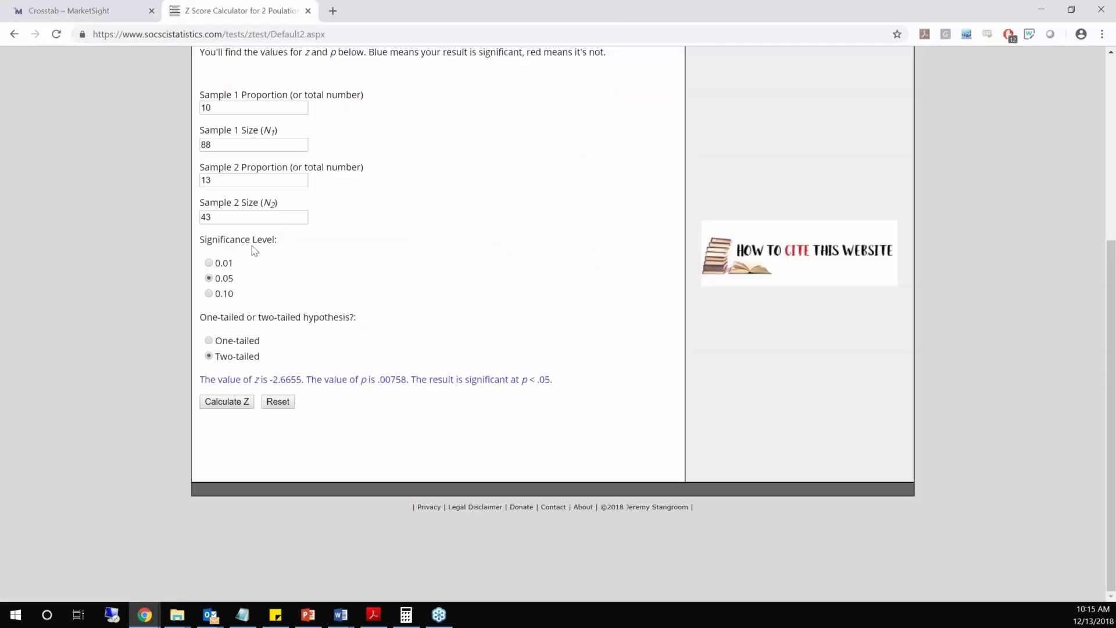
Check the significant two-proportion z-score result, then go back to the MarketSight crosstab.
scroll(152, 238, up, 1)
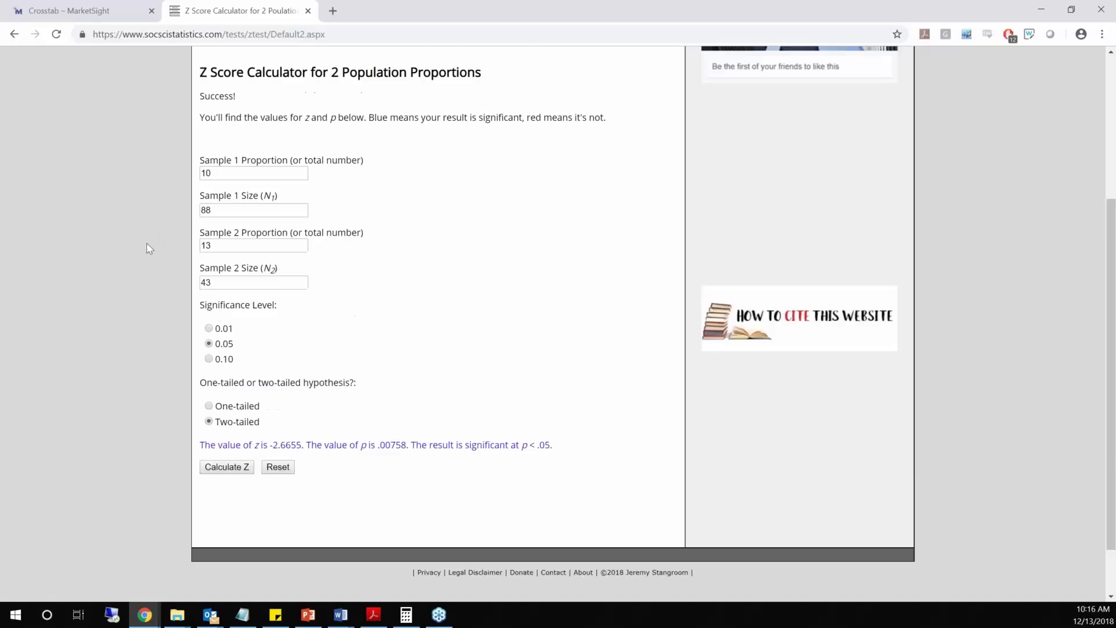
click(105, 7)
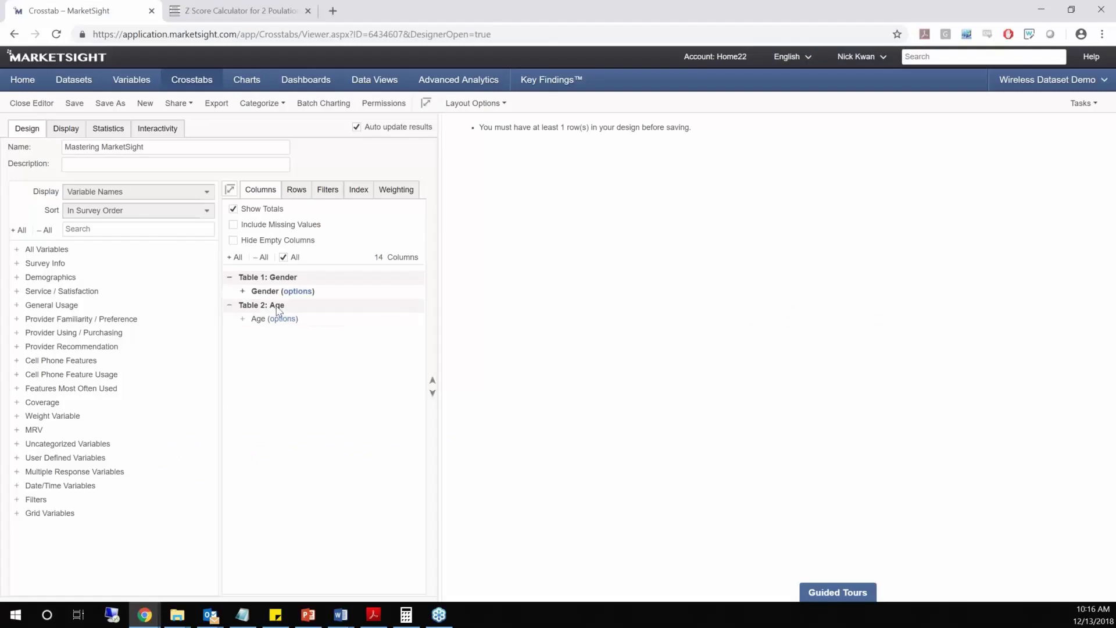
Clear the Gender and Age columns and put Cell Phone Features - MRV in Rows.
drag(262, 305, 60, 185)
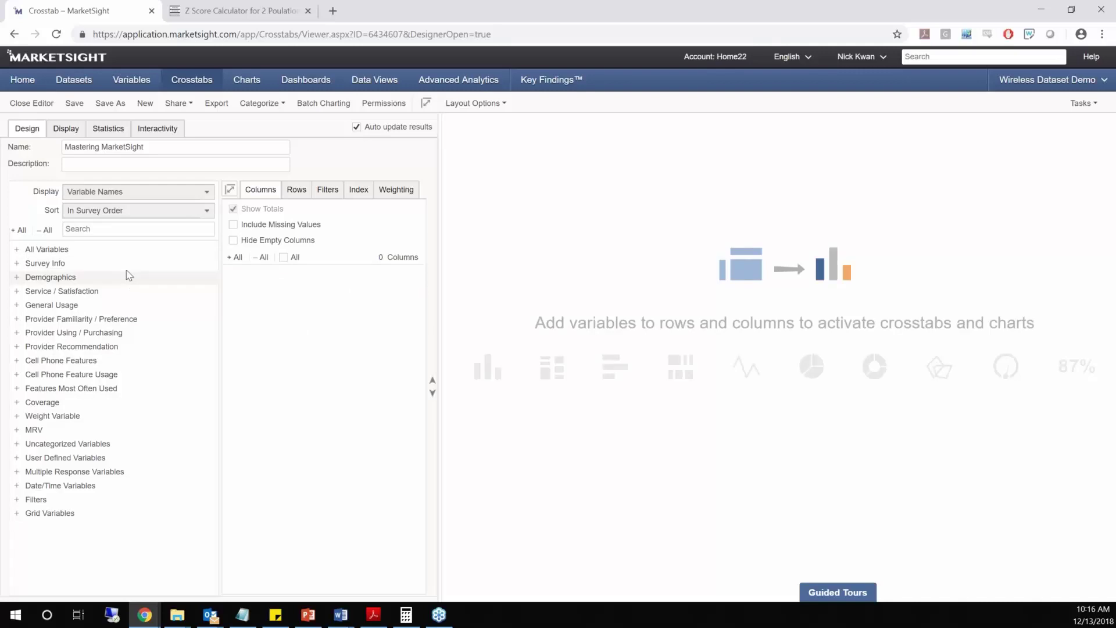
click(16, 472)
scroll(89, 428, down, 2)
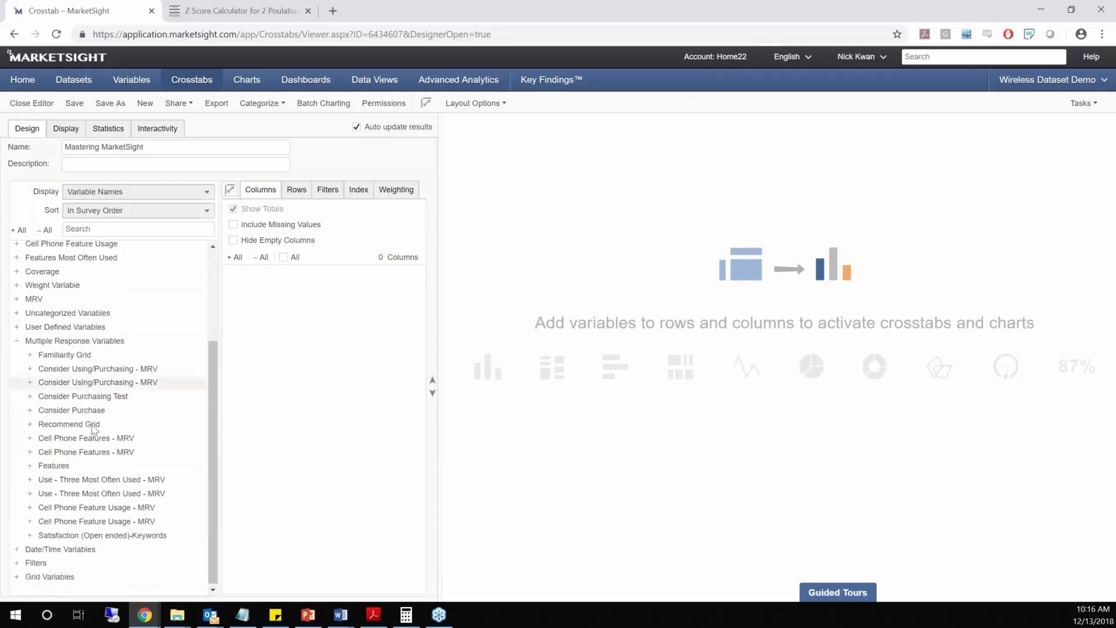
click(30, 438)
drag(108, 443, 308, 440)
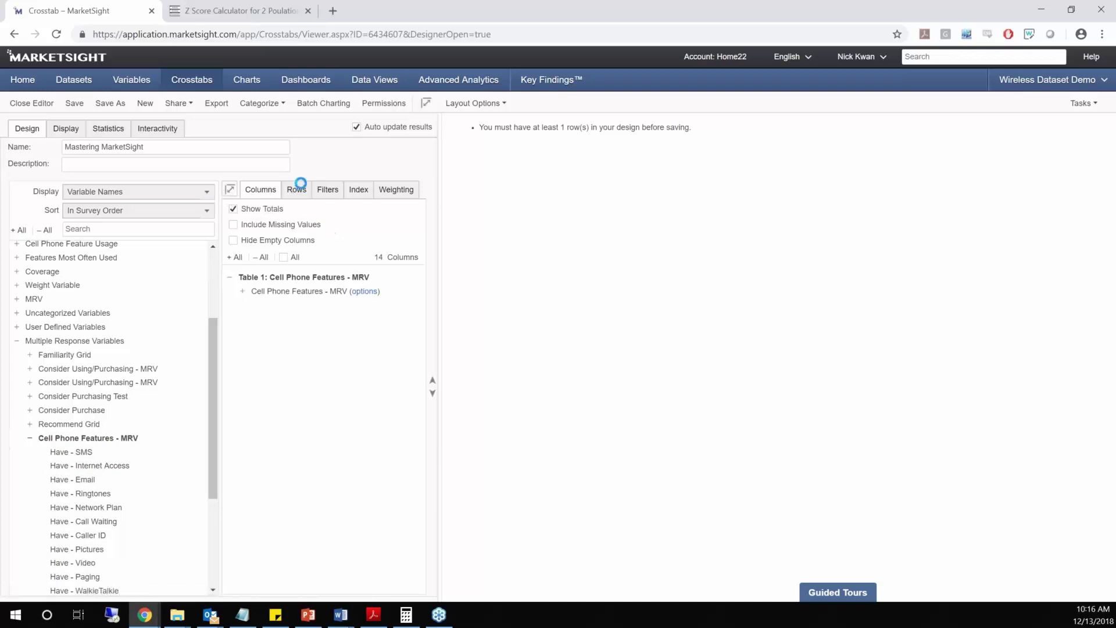
click(262, 189)
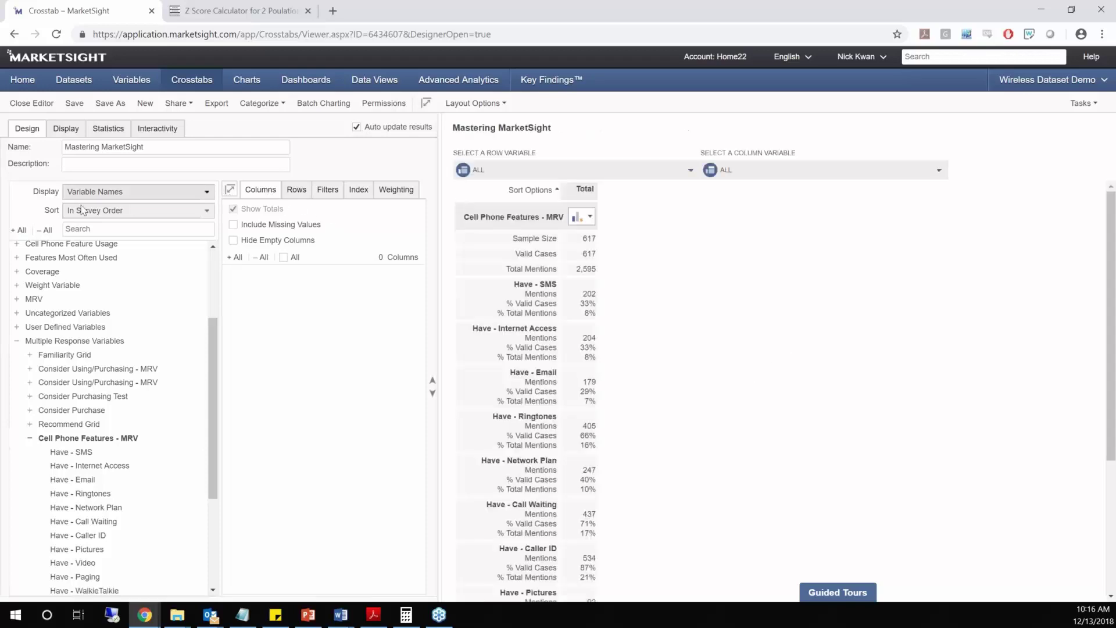
Add Age and Gender together as column tables and review the resulting crosstab.
scroll(107, 332, up, 2)
scroll(106, 332, up, 1)
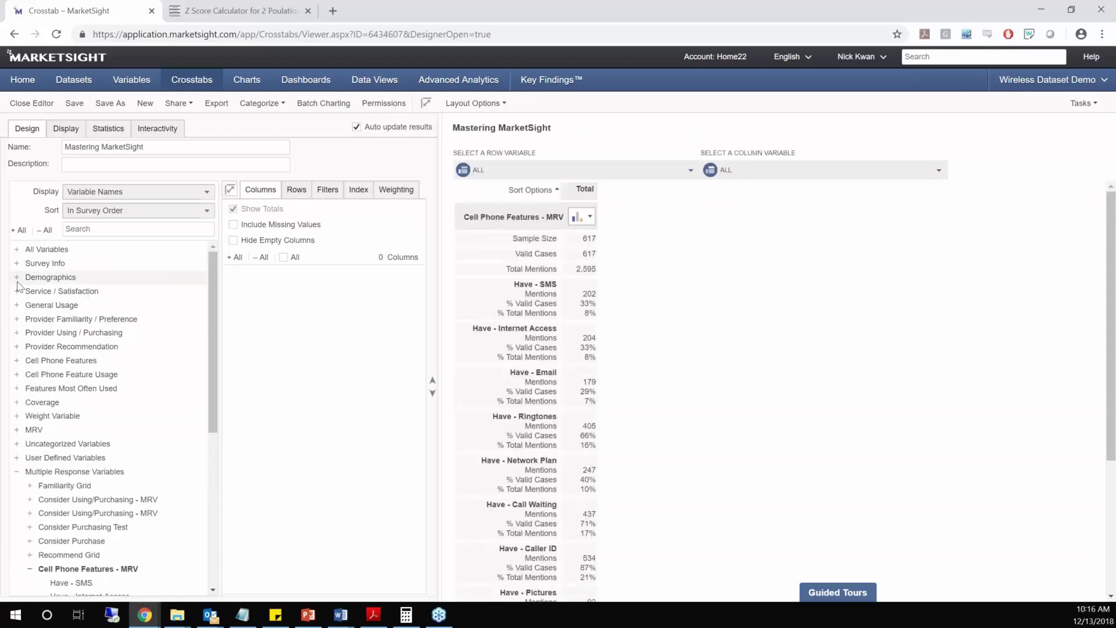
click(50, 277)
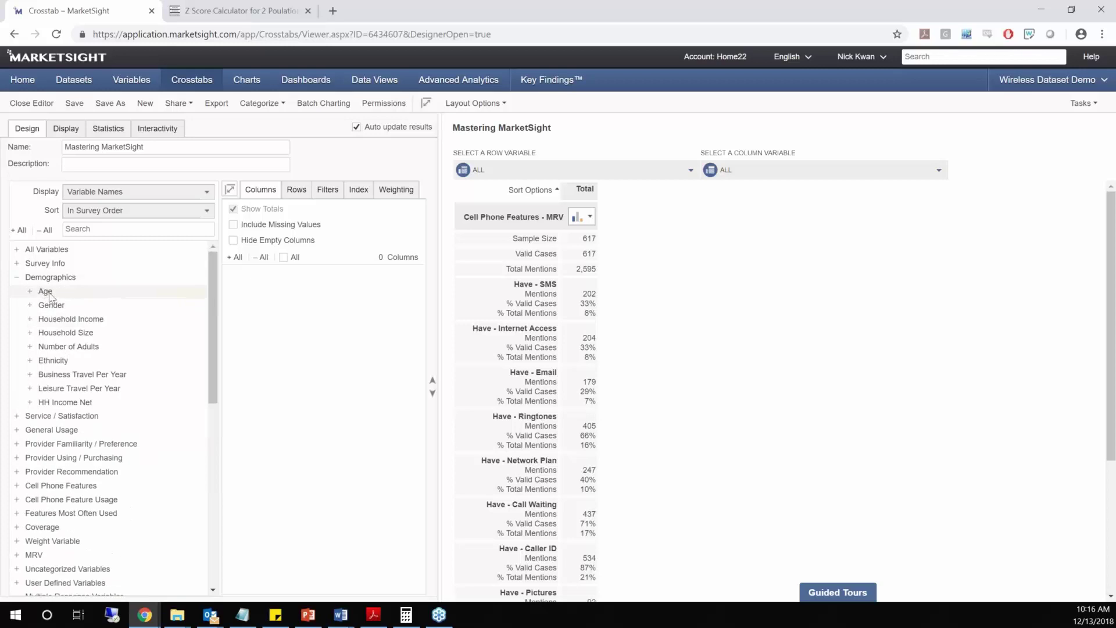
click(52, 305)
ctrl+click(46, 291)
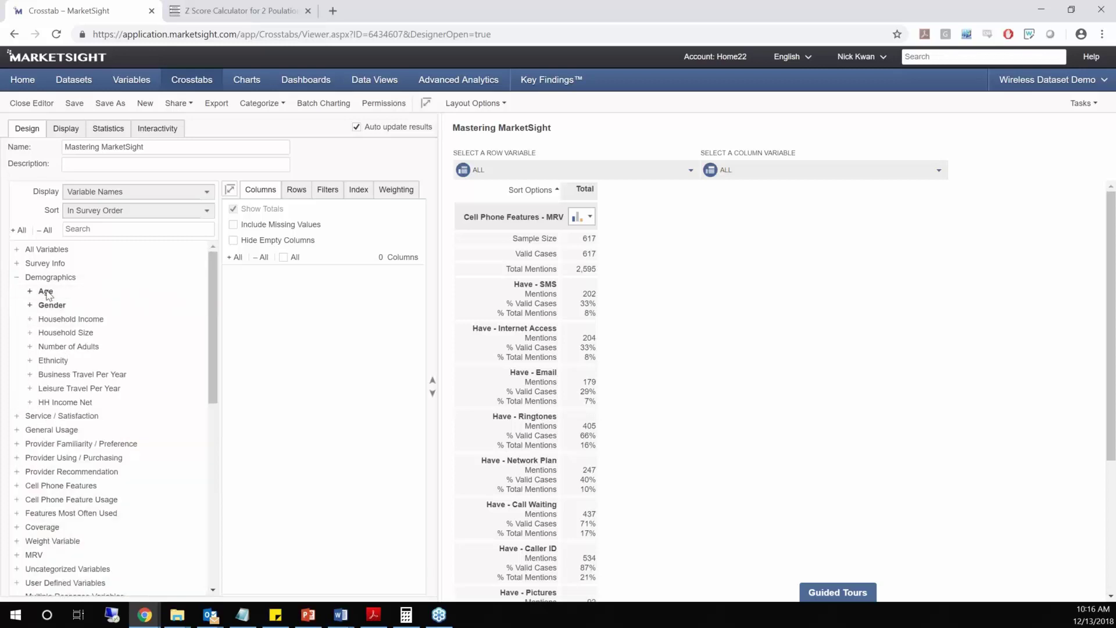
drag(47, 291, 353, 325)
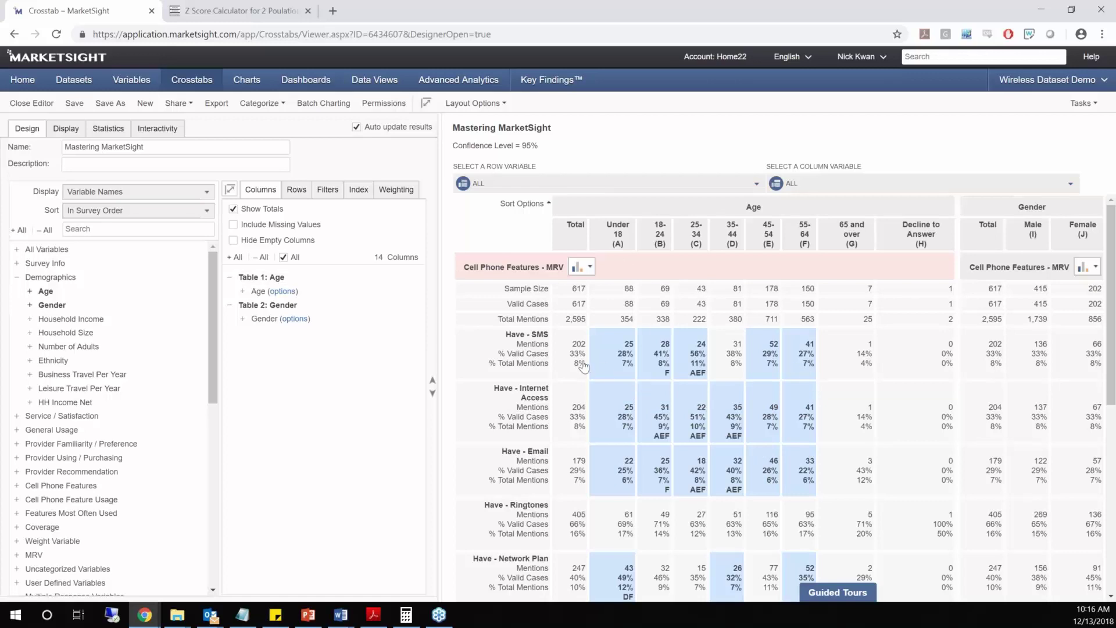
scroll(588, 366, down, 3)
scroll(644, 283, up, 3)
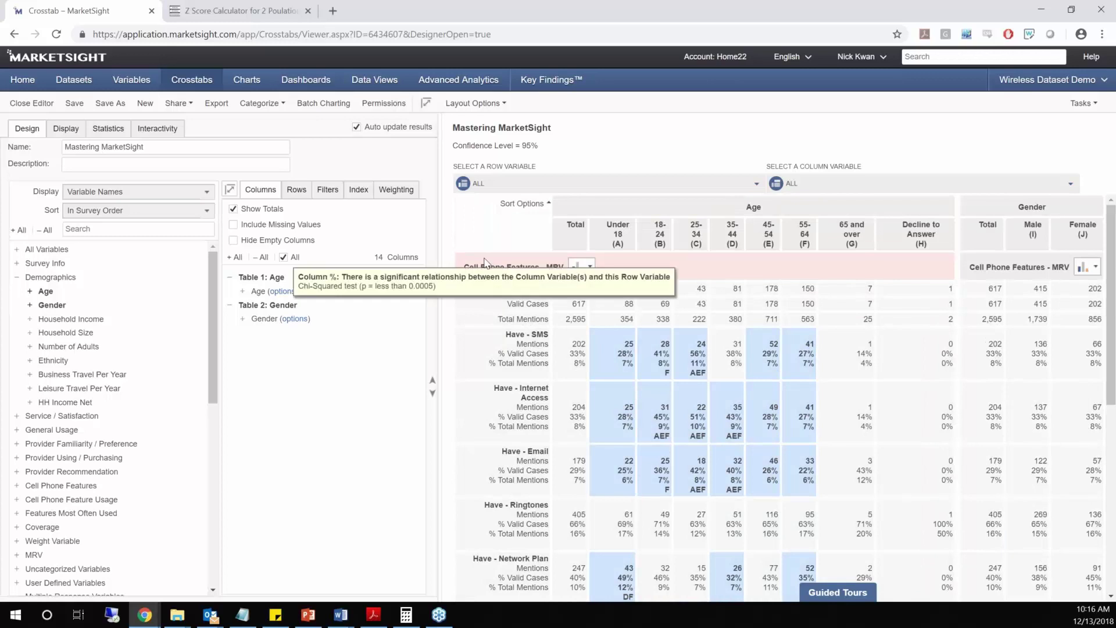
scroll(528, 285, down, 3)
scroll(528, 285, down, 5)
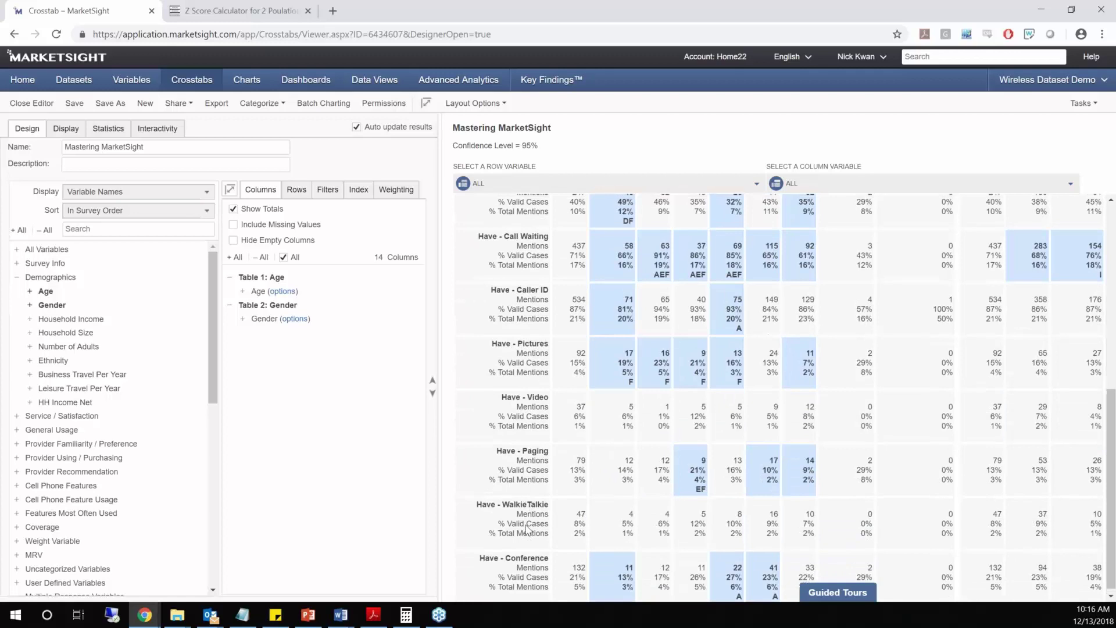
scroll(528, 529, up, 8)
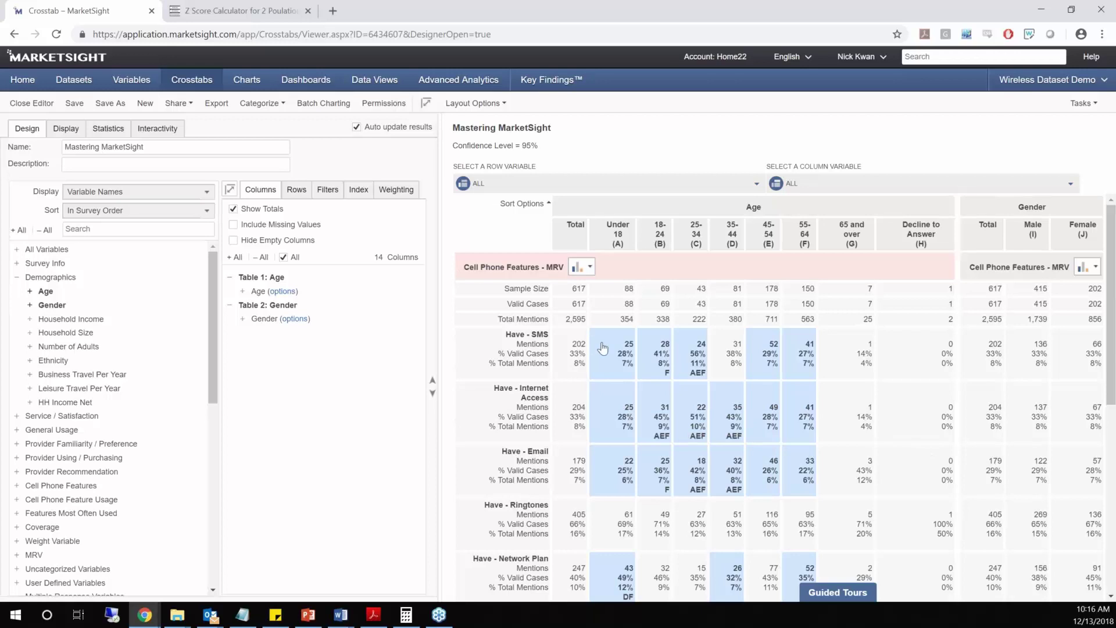
mouse_move(603, 348)
In Statistics, try mutually exclusive grid columns, then revert to non-mutually exclusive (overlapping) samples.
click(109, 128)
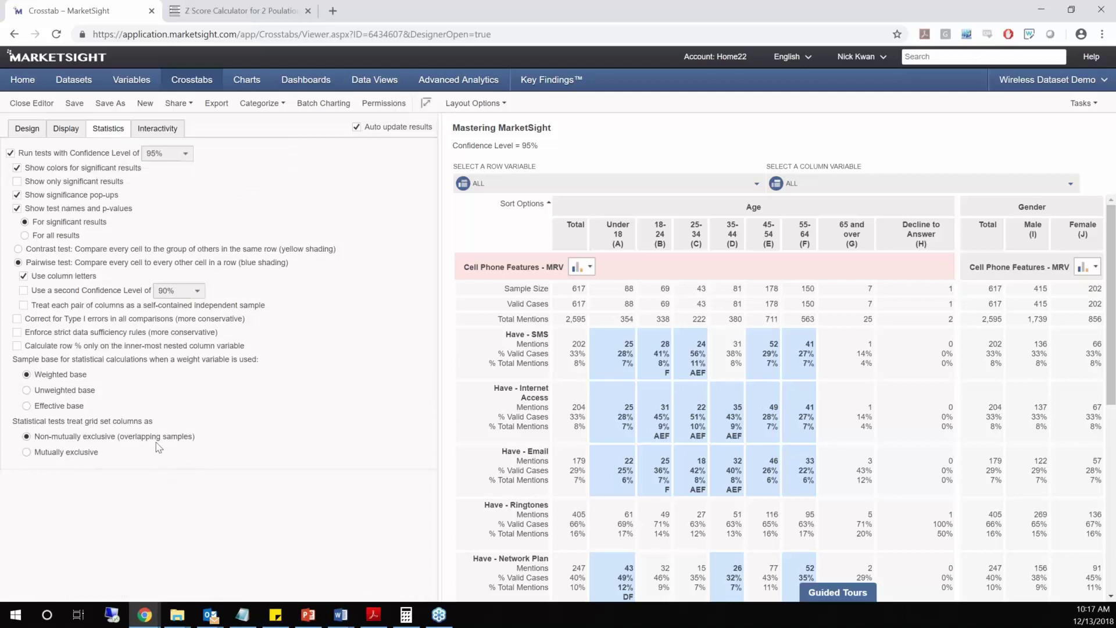
click(52, 455)
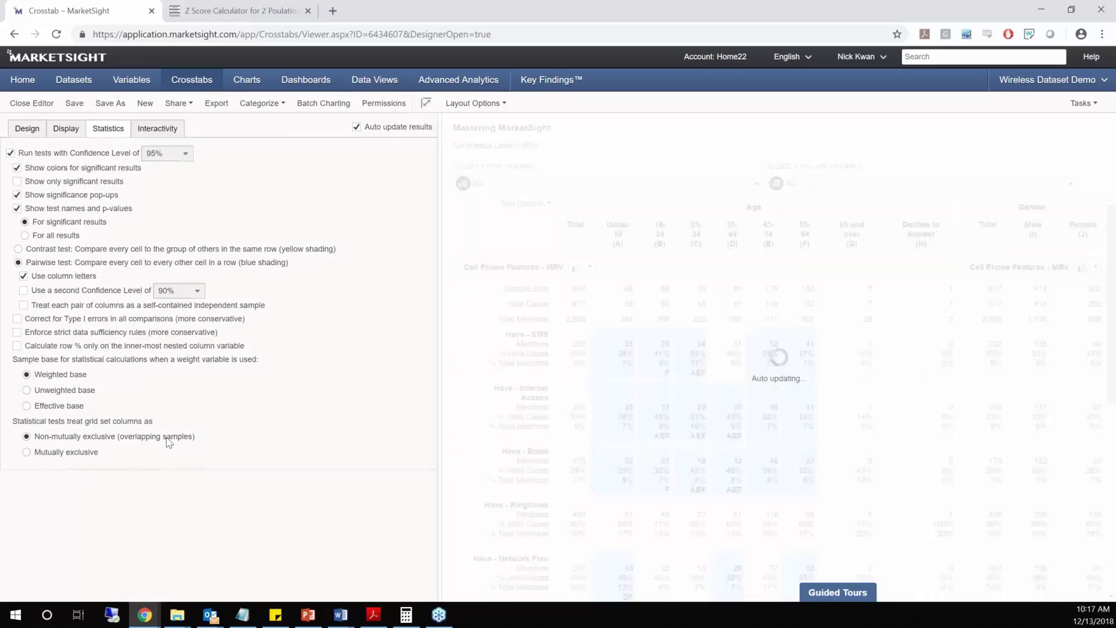
click(166, 442)
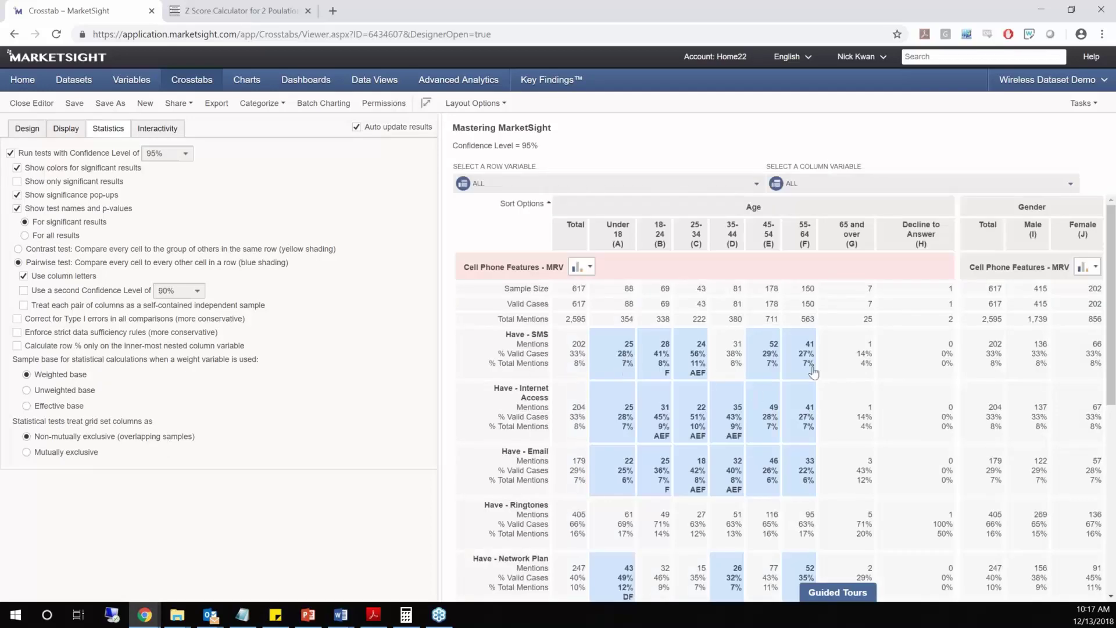
mouse_move(813, 374)
Remove the Cell Phone Features - MRV rows and the Age and Gender columns from the design.
click(33, 129)
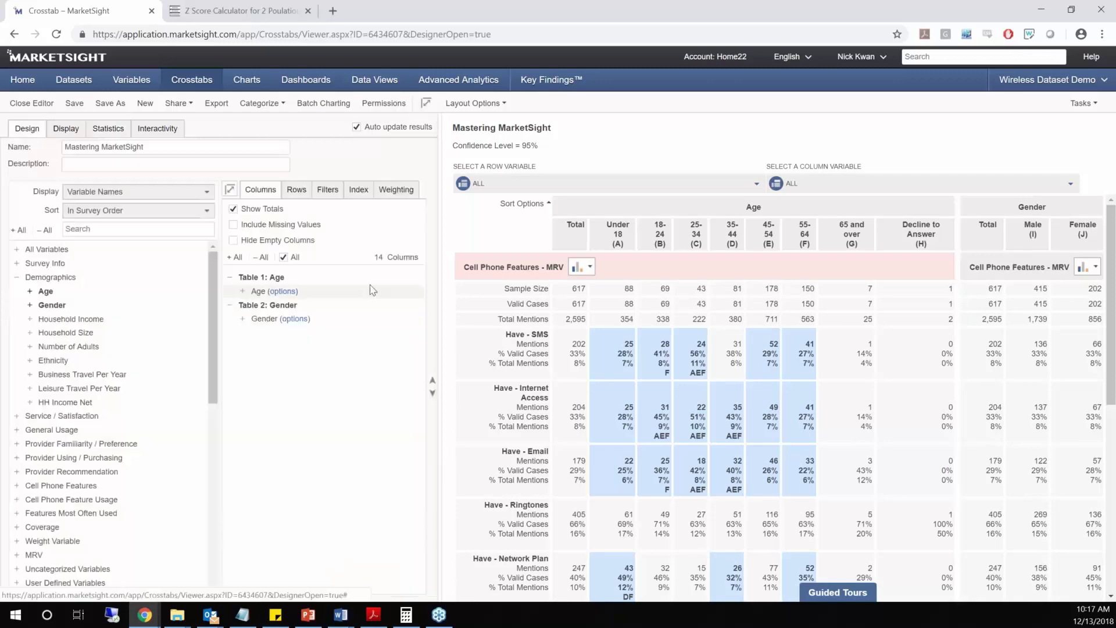
click(297, 190)
drag(279, 291, 265, 198)
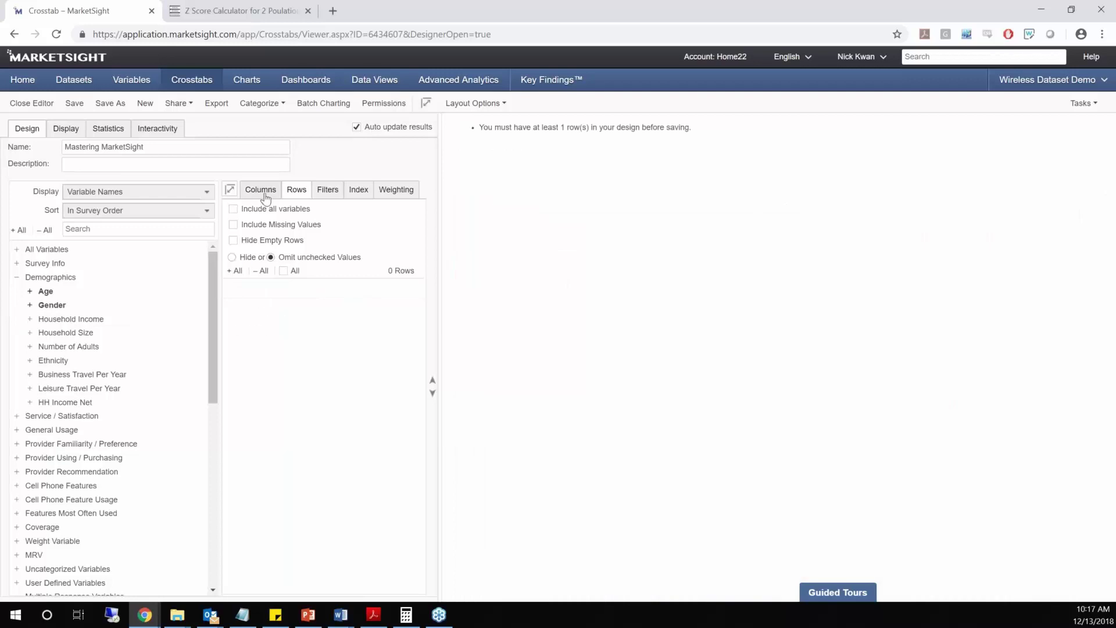
click(265, 196)
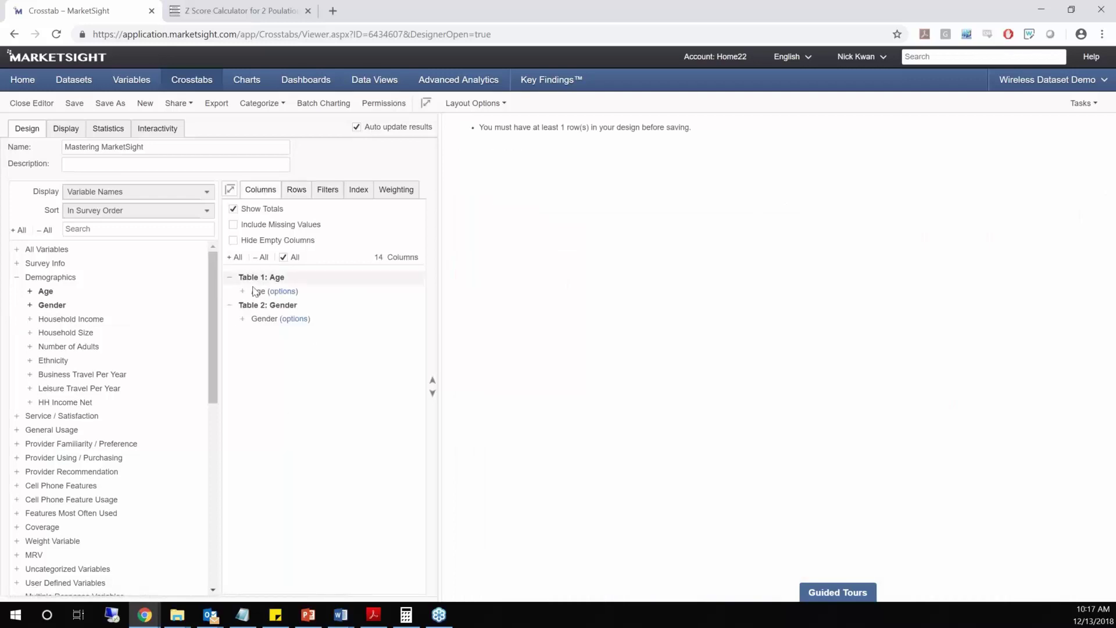
drag(255, 291, 131, 364)
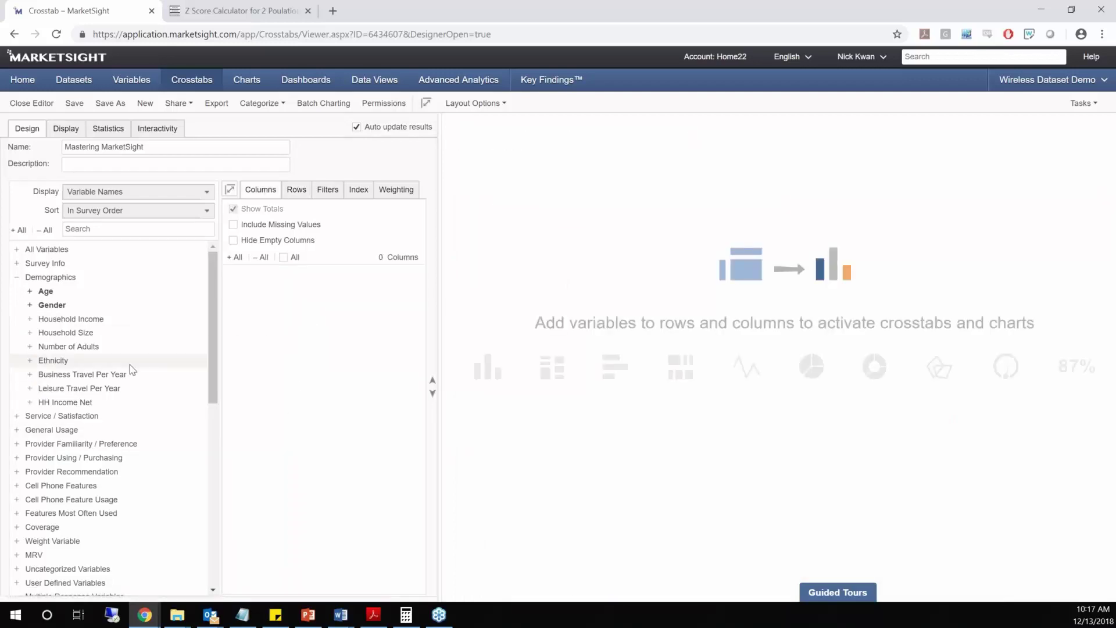
Add Recommend Grid from Grid Variables as the crosstab's columns.
scroll(130, 365, down, 10)
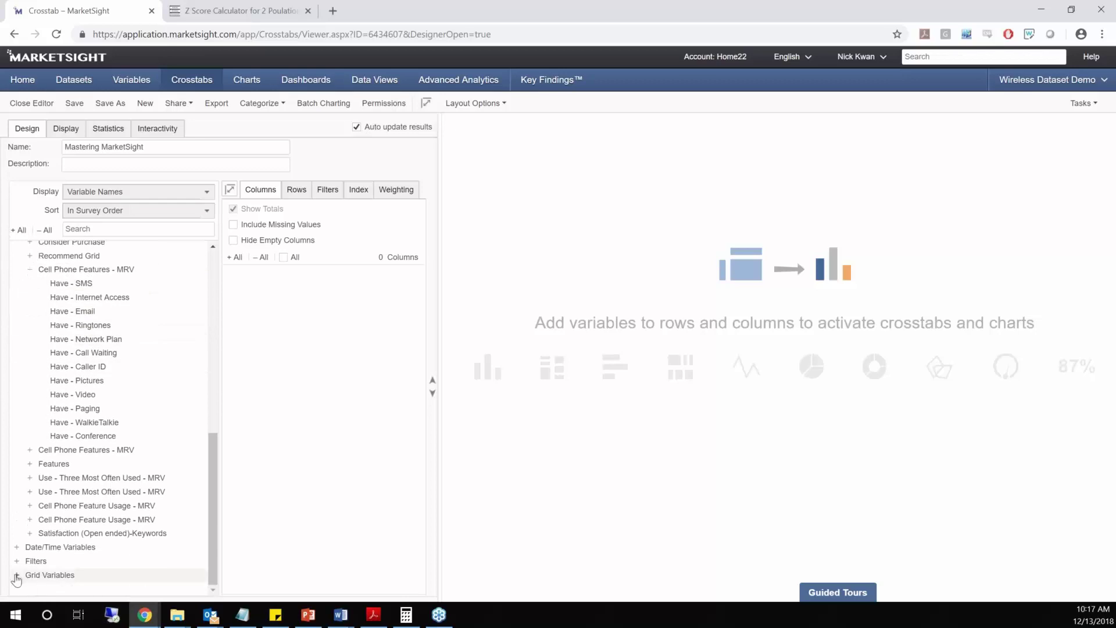
click(17, 575)
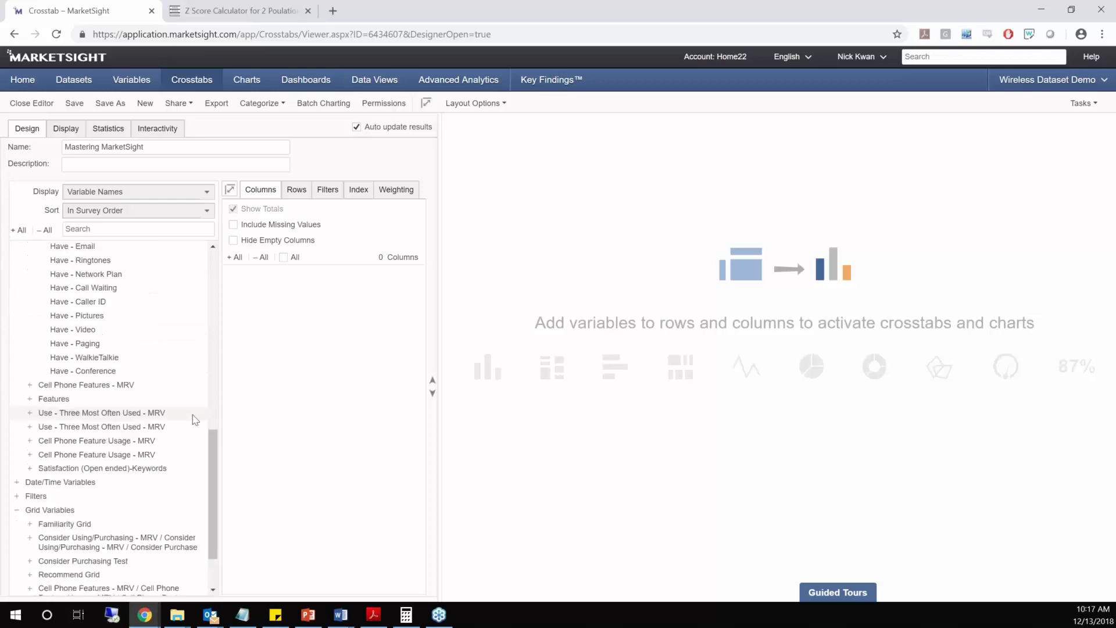
scroll(194, 419, down, 1)
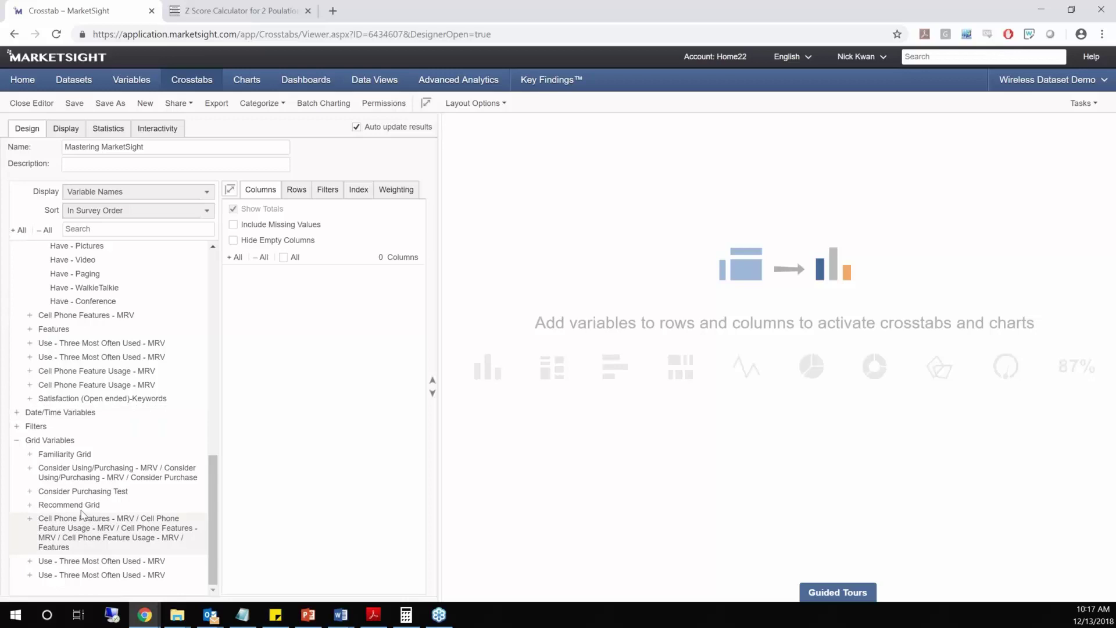
drag(82, 504, 237, 486)
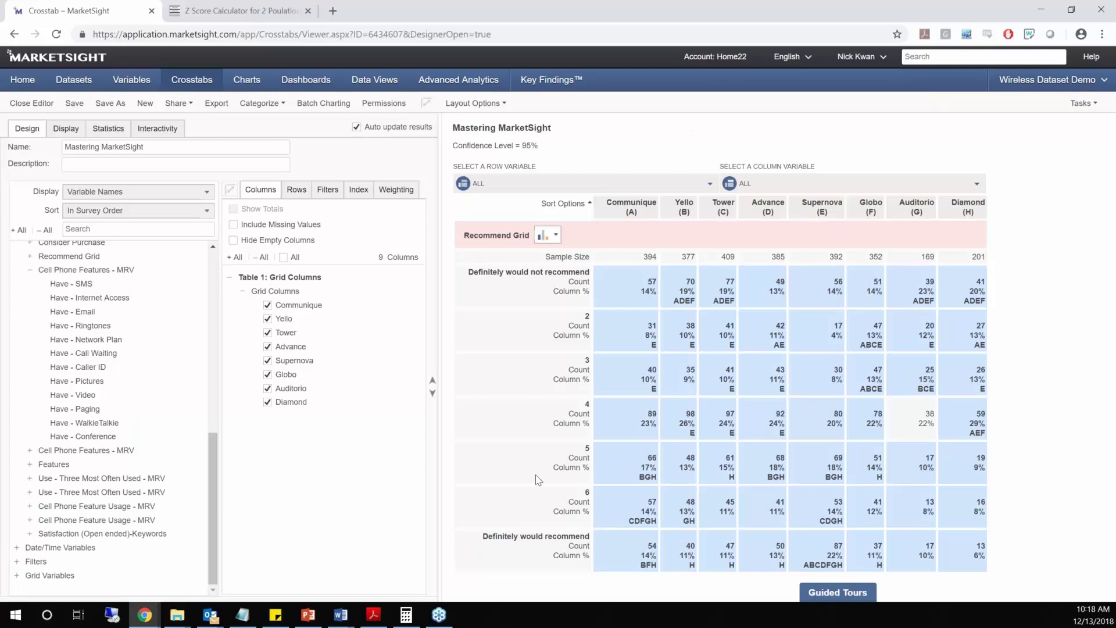
In the Statistics settings, set grid set columns to Mutually exclusive samples.
click(115, 133)
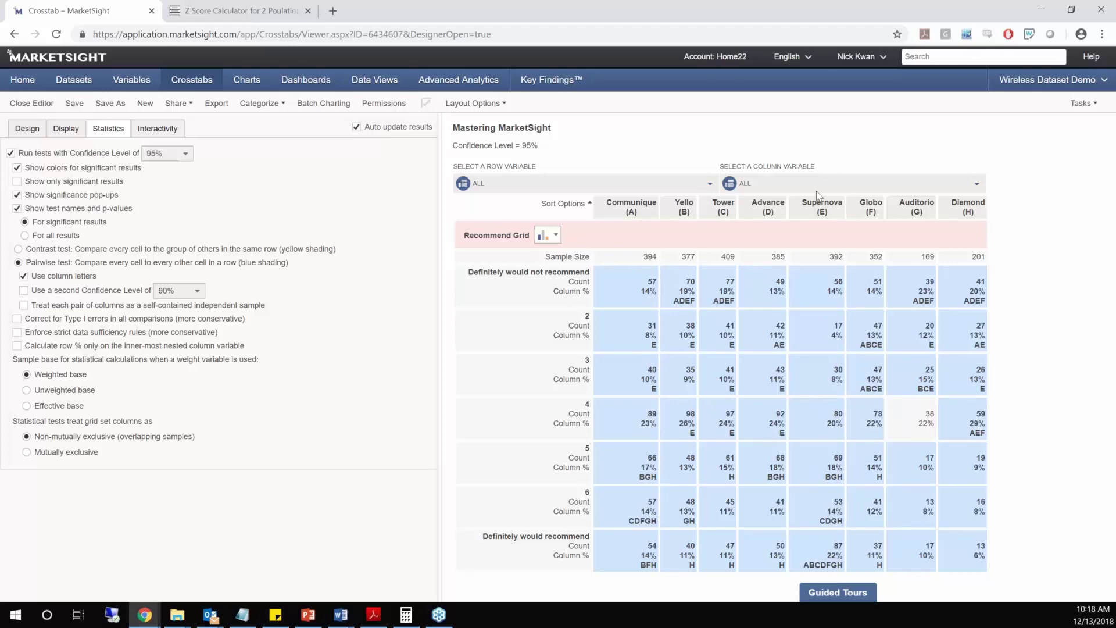
click(72, 453)
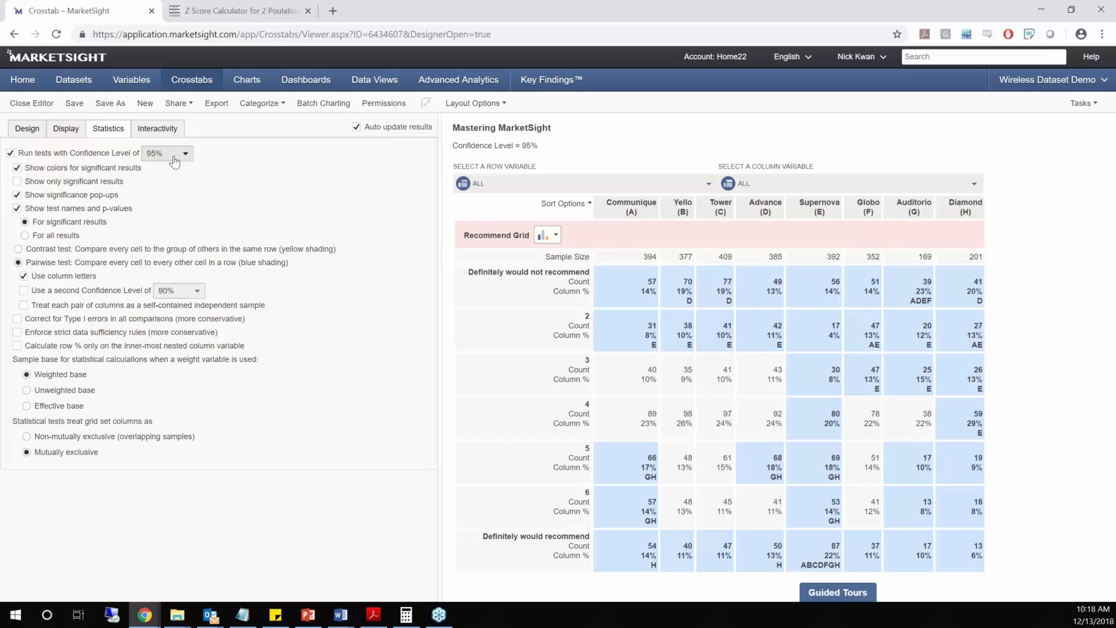
click(173, 157)
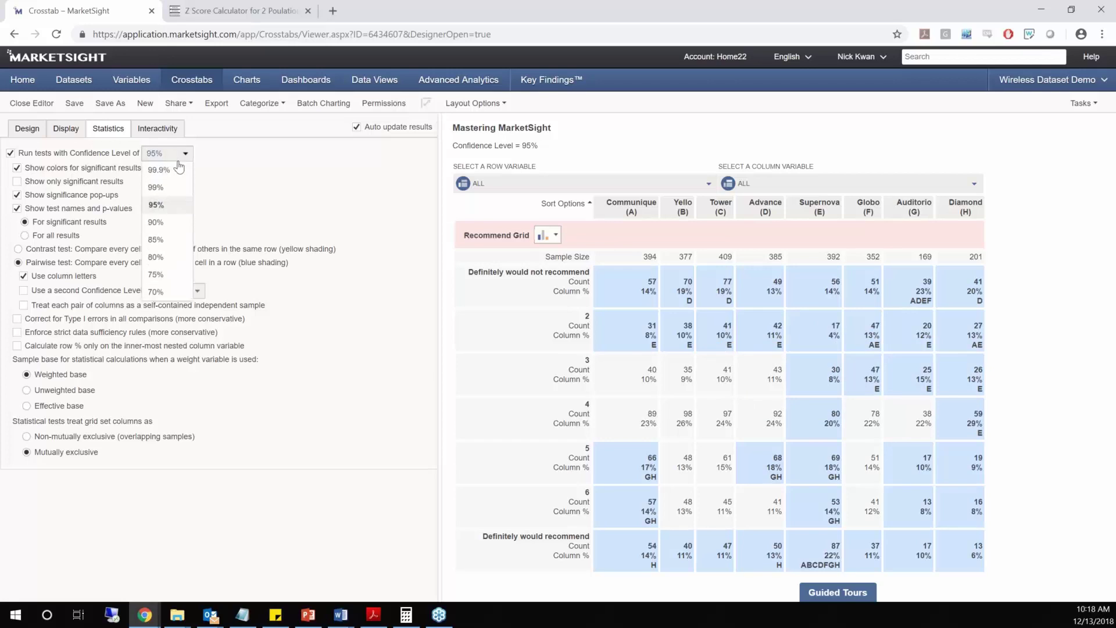
click(159, 171)
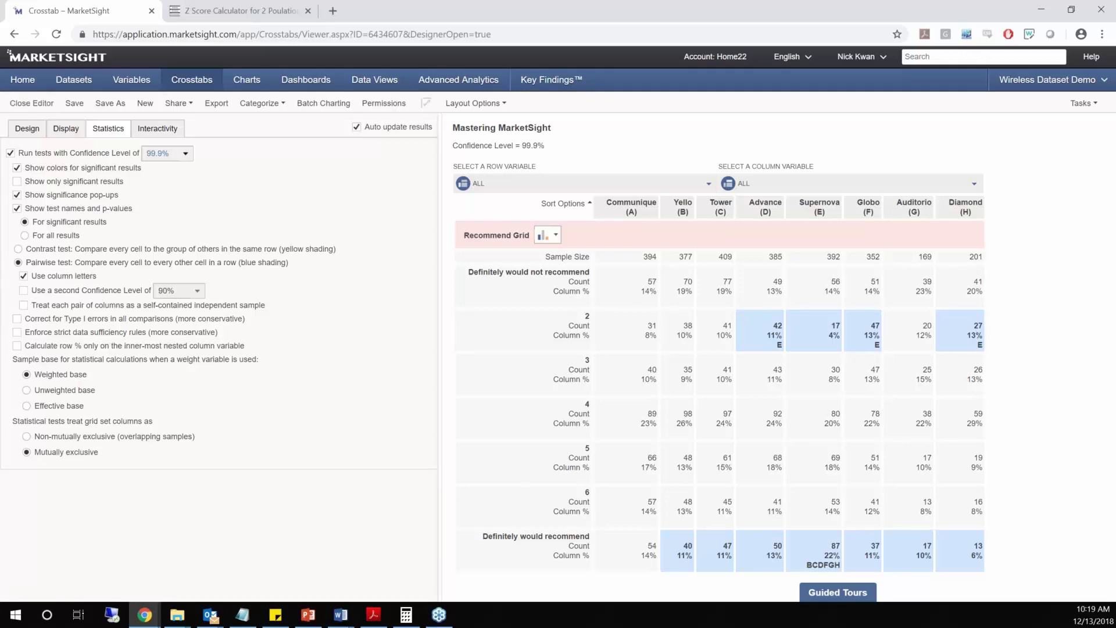
click(173, 154)
click(183, 207)
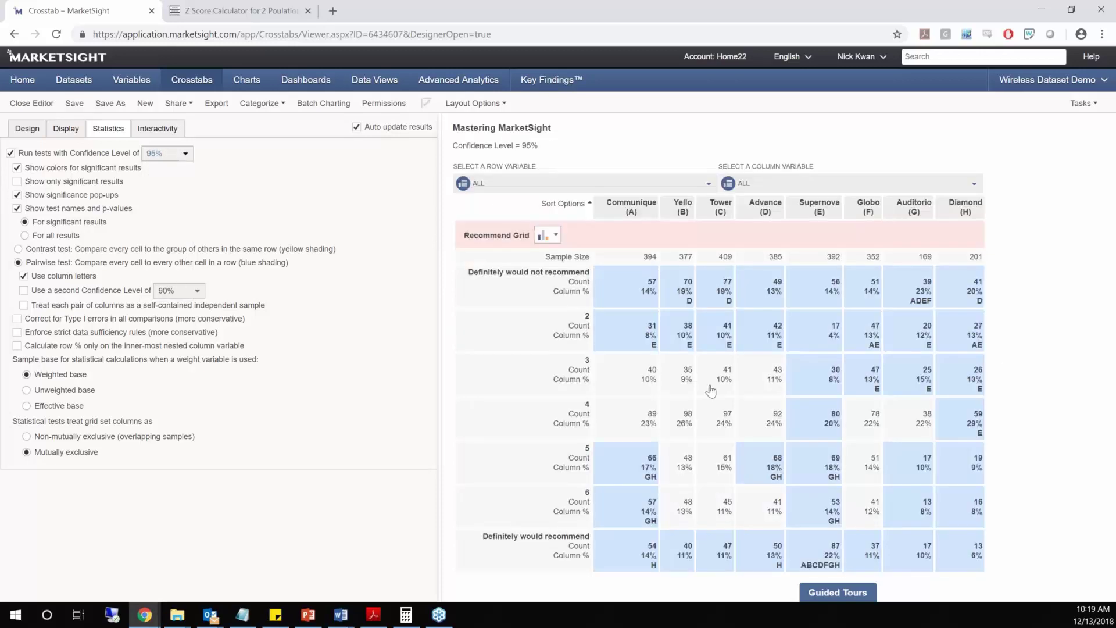
Raise the significance confidence level to 99.9% and return to the Design settings.
click(167, 155)
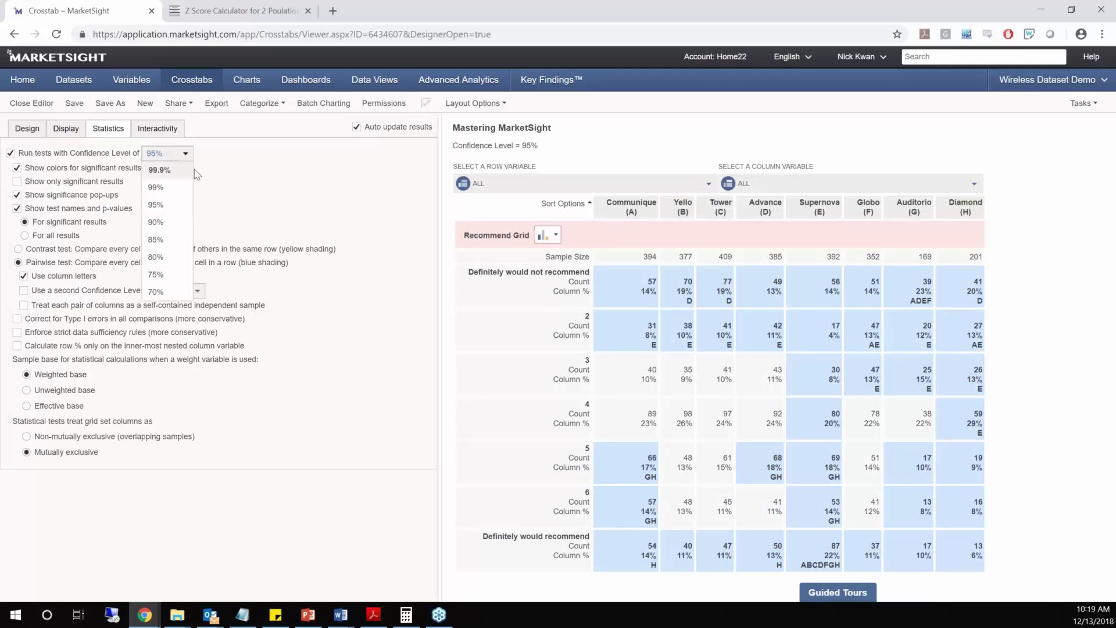
click(181, 173)
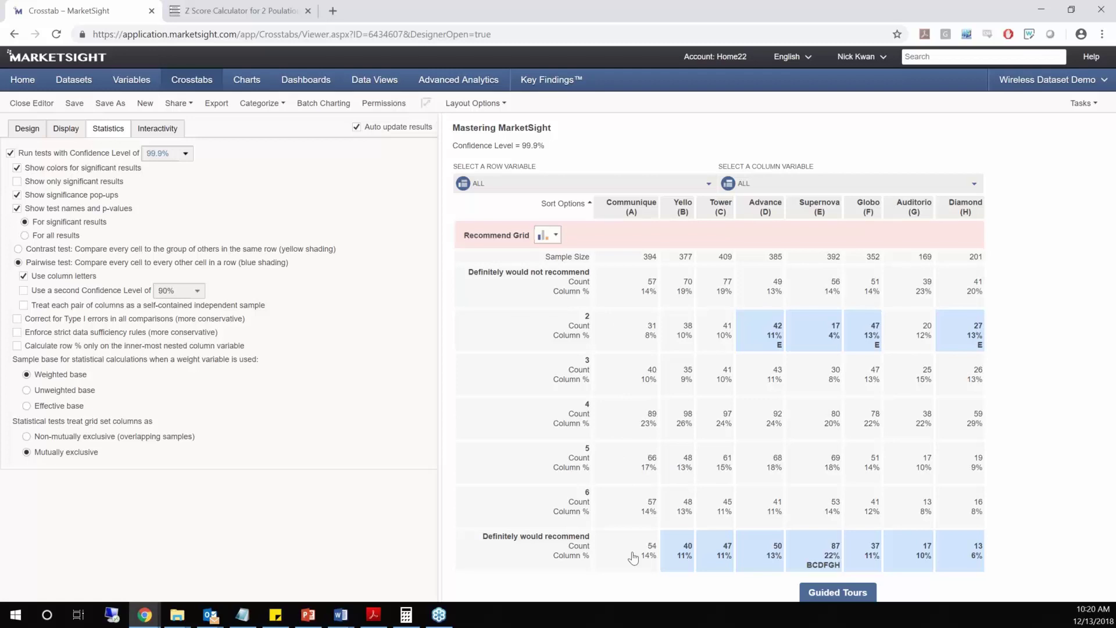
click(27, 129)
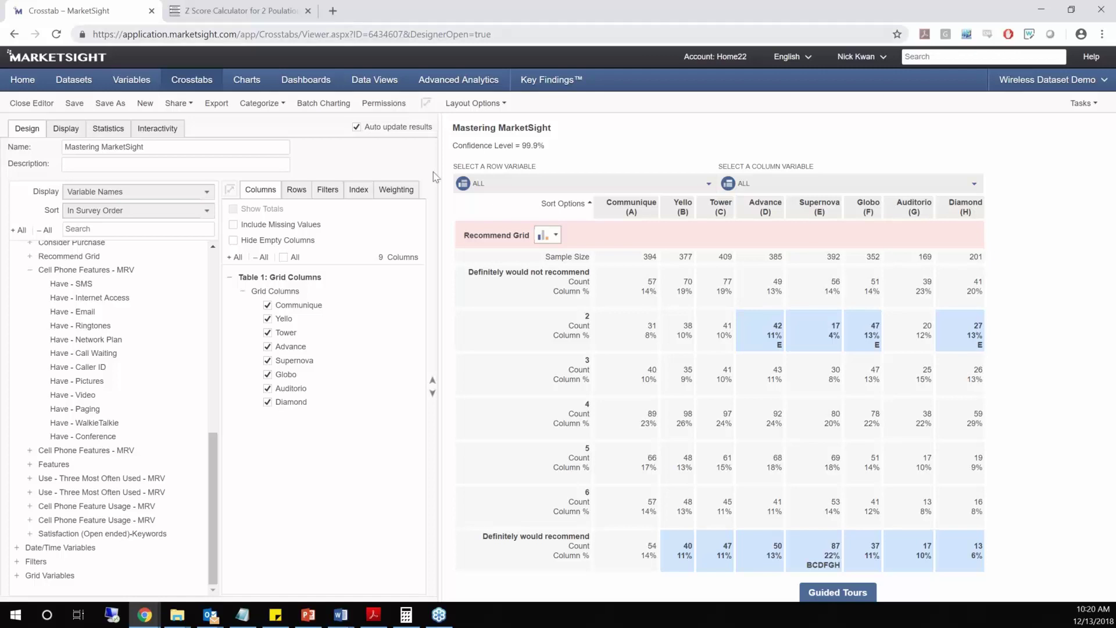
Replace Recommend Grid with Age and Gender, swapping them into the columns.
click(307, 194)
drag(267, 291, 486, 217)
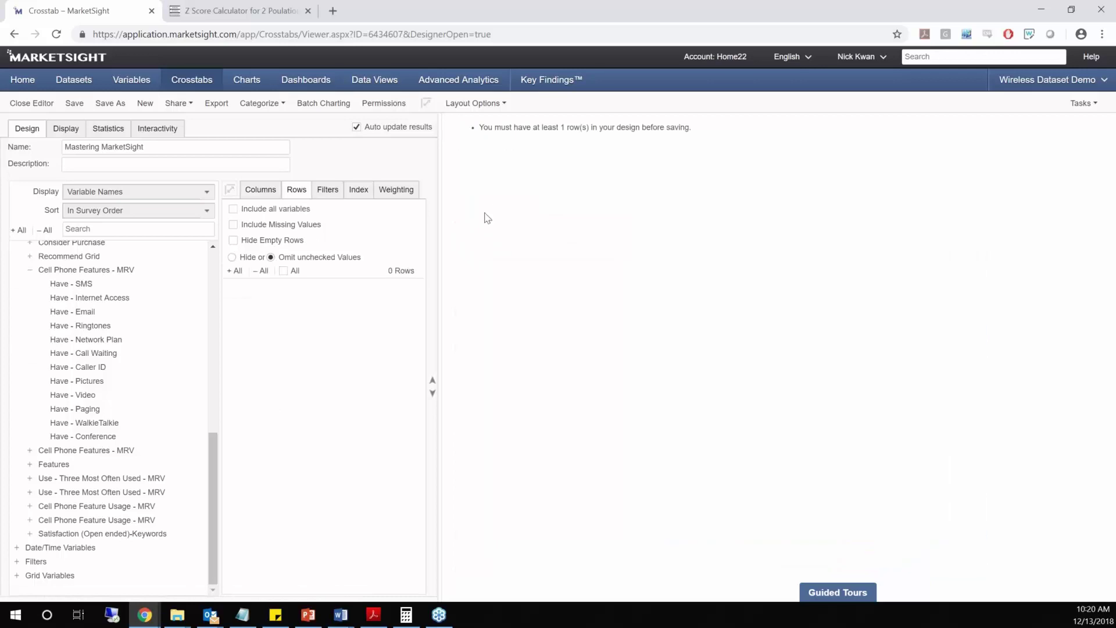
scroll(52, 303, up, 10)
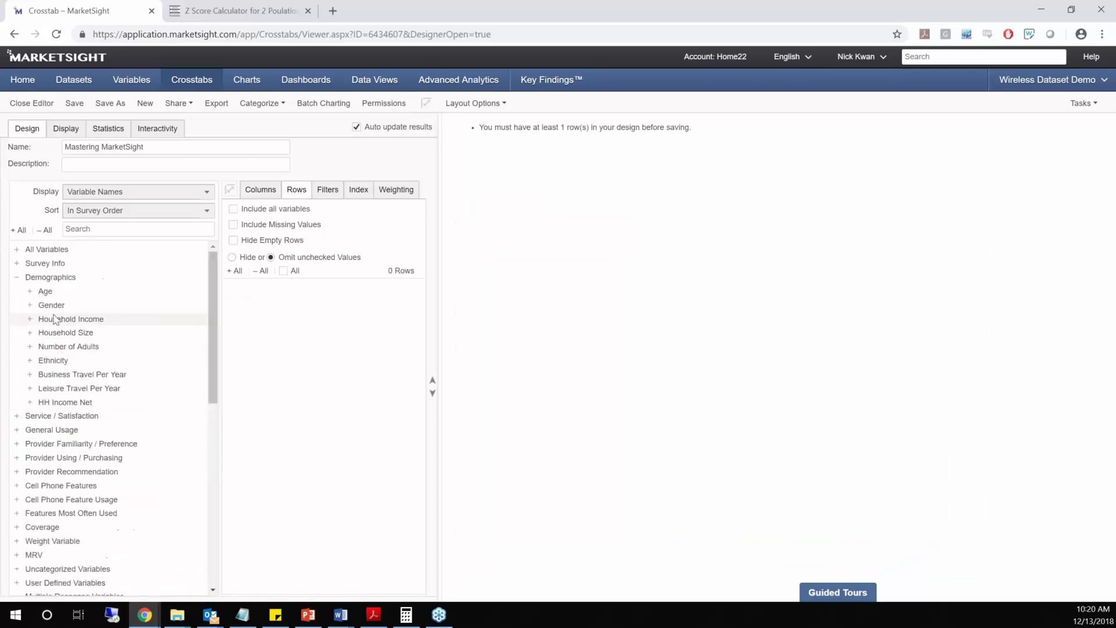
click(50, 291)
ctrl+click(52, 304)
drag(51, 304, 325, 325)
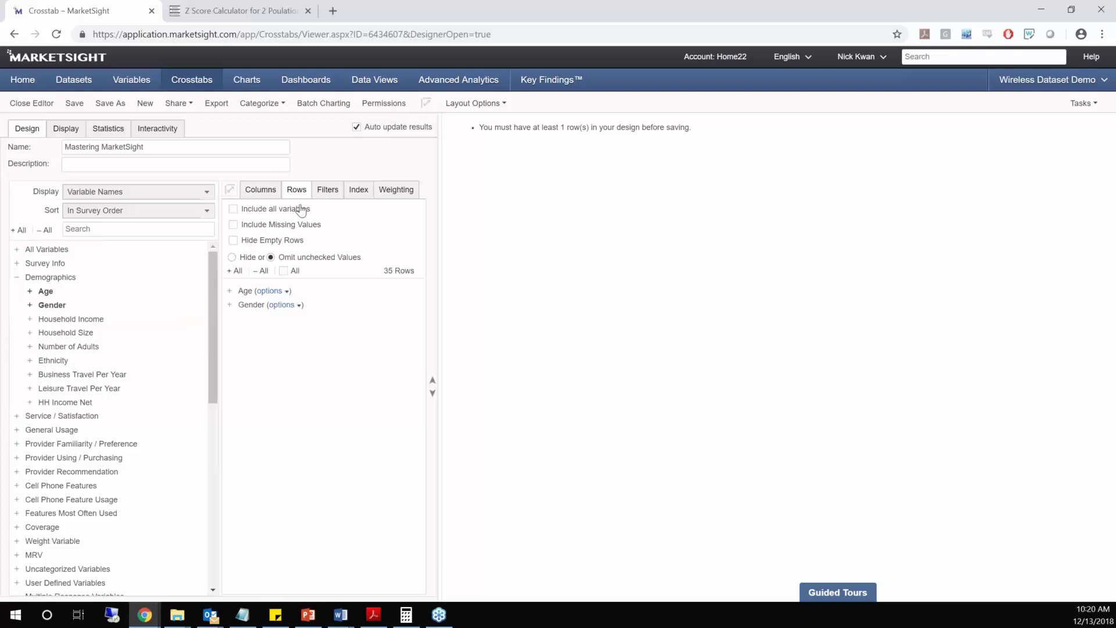
click(230, 189)
Add Household Income and Household Size as rows and nest Gender under Age.
click(71, 319)
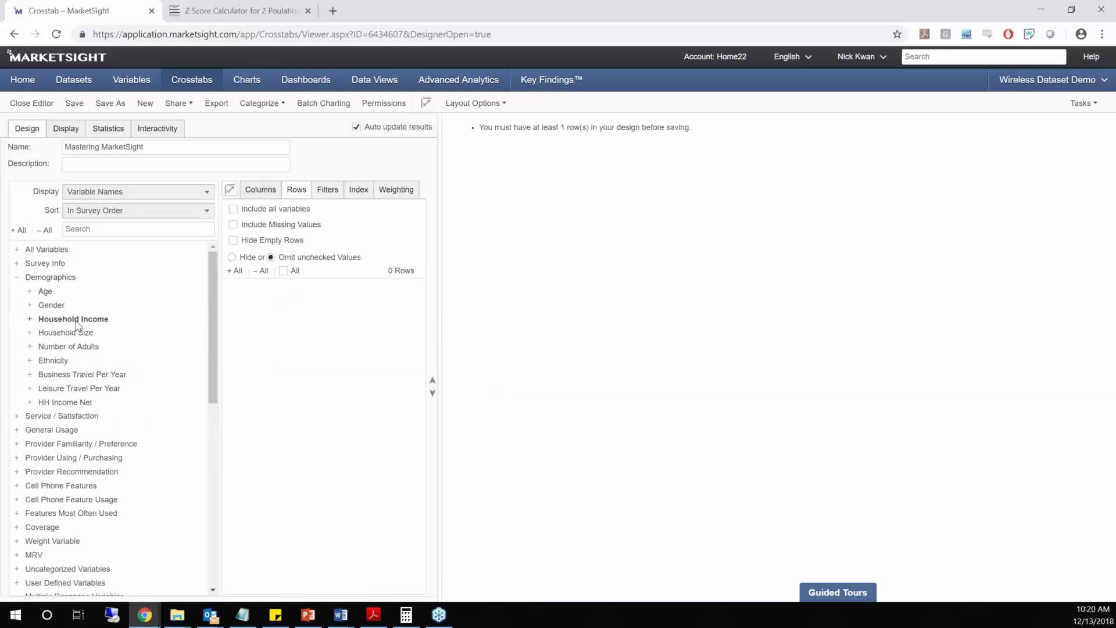
ctrl+click(71, 332)
drag(71, 332, 348, 343)
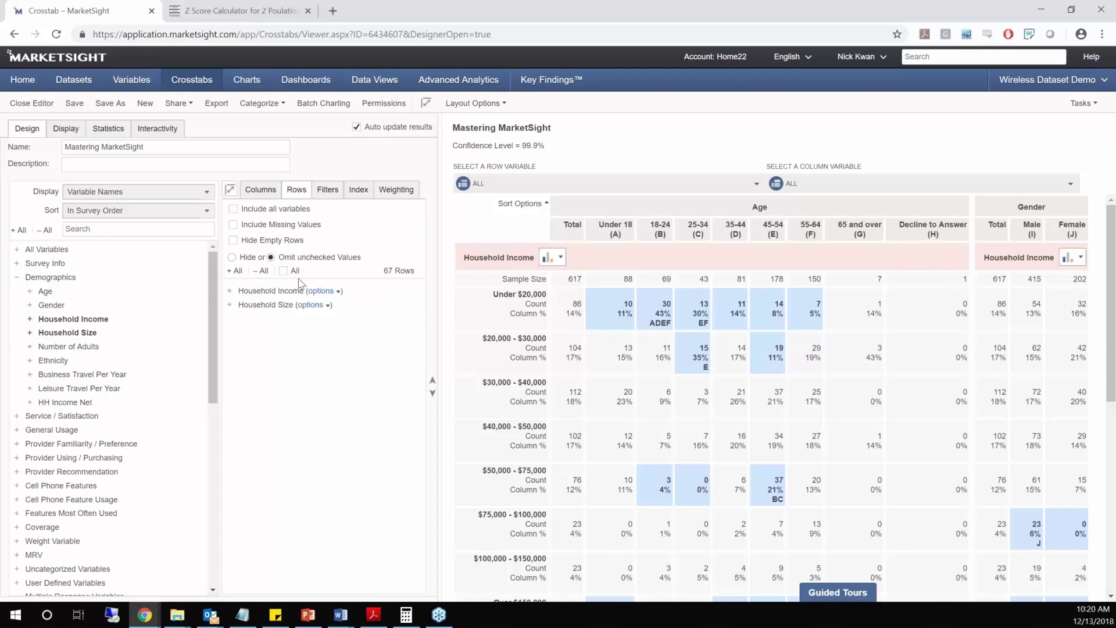
click(260, 190)
drag(275, 311, 291, 281)
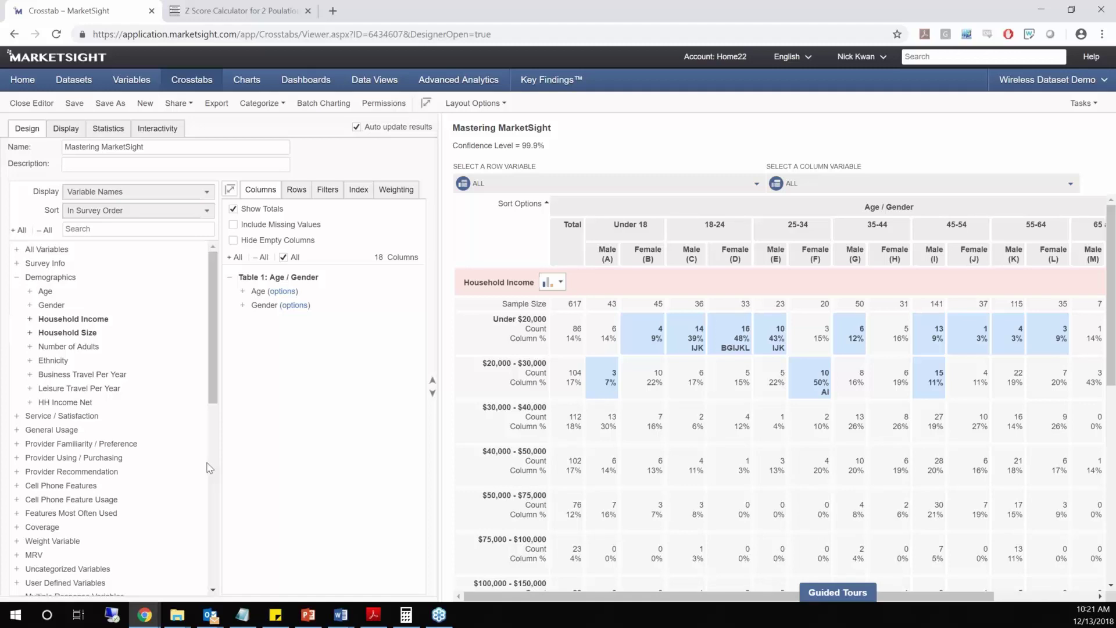
Switch to PowerPoint and display slide 3, the Contact Us slide.
click(307, 614)
click(80, 322)
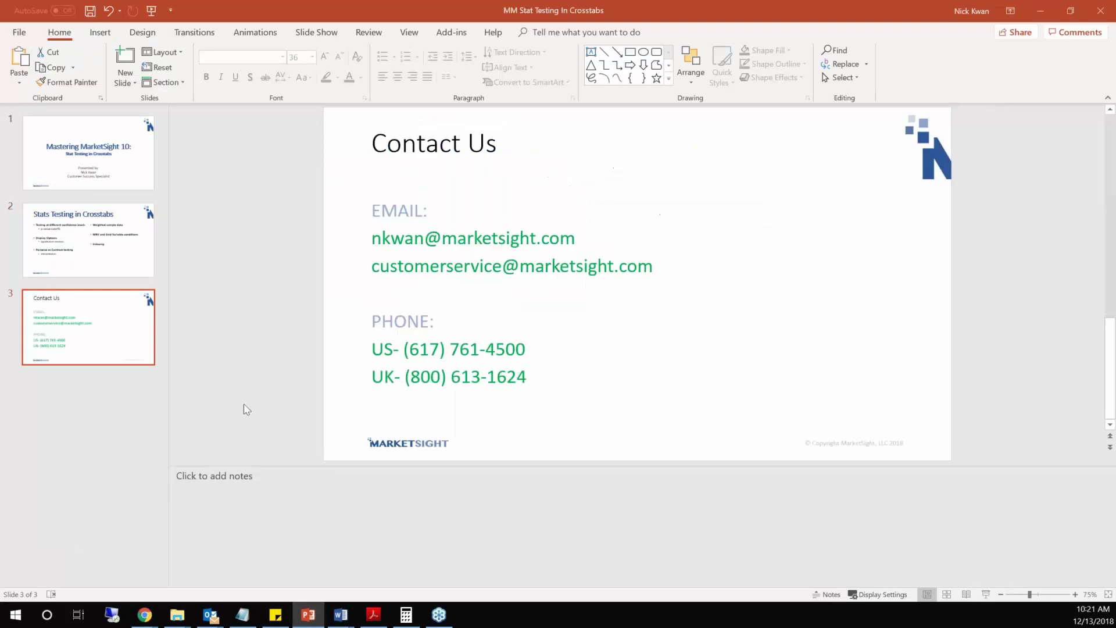